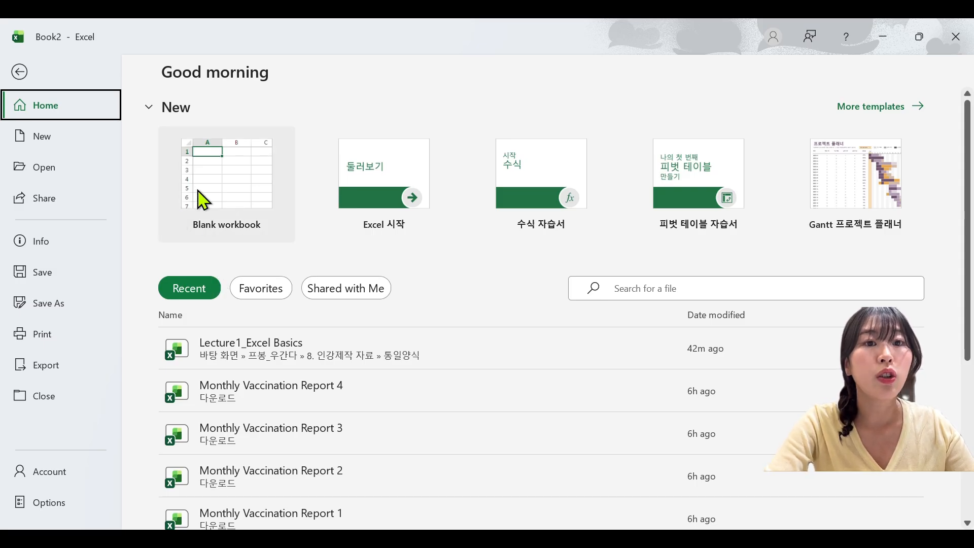
# Create a new blank workbook.
pyautogui.click(233, 186)
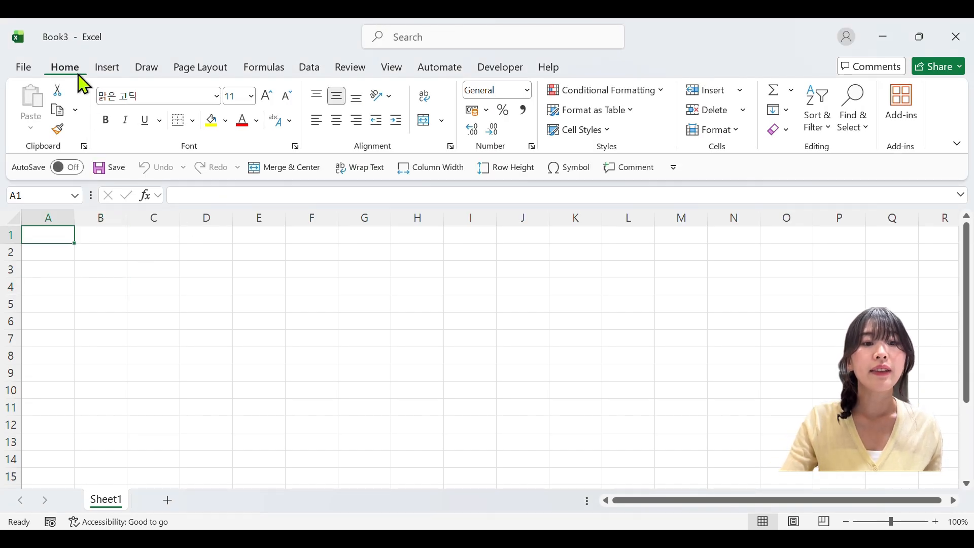
# Look over the Insert, Page Layout and Home command sets of the workbook.
pyautogui.click(107, 71)
pyautogui.click(209, 71)
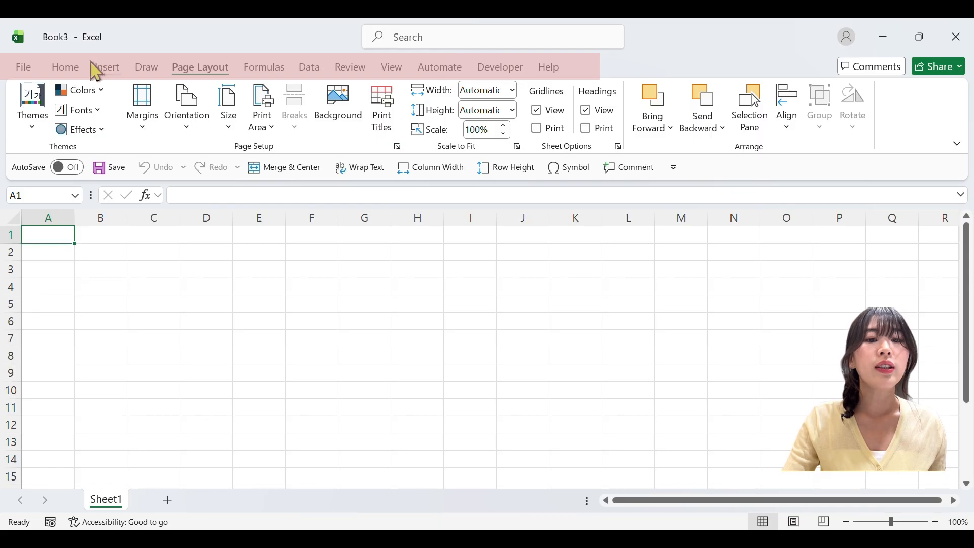
pyautogui.click(107, 69)
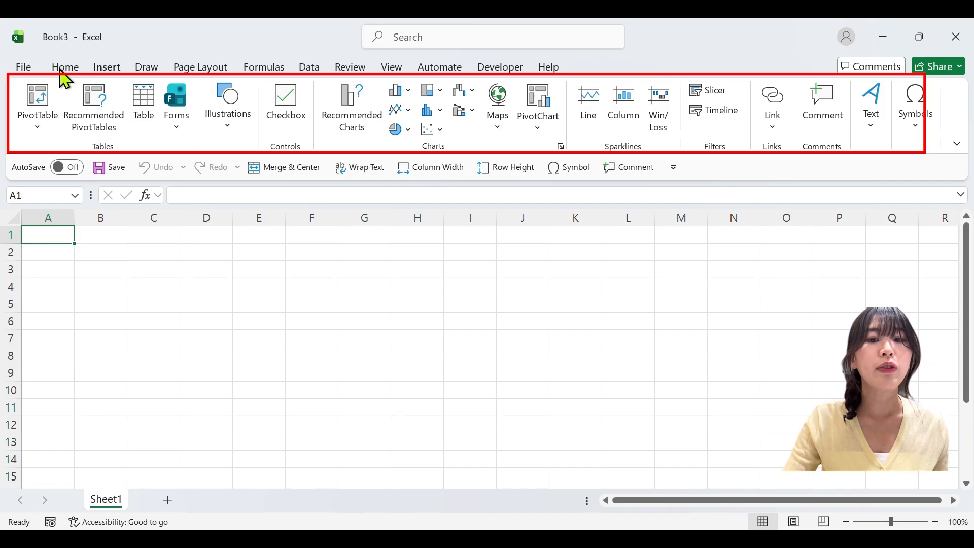
pyautogui.click(61, 73)
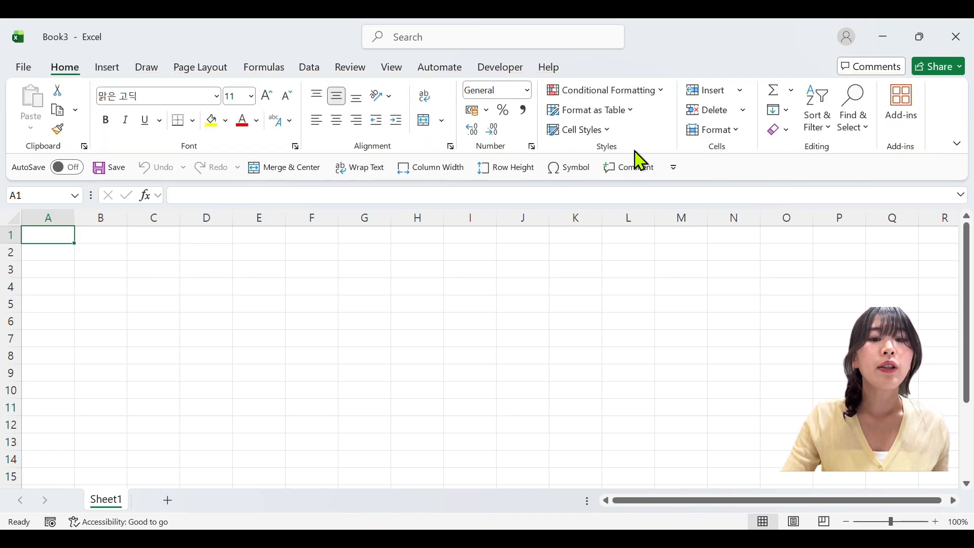
pyautogui.click(110, 70)
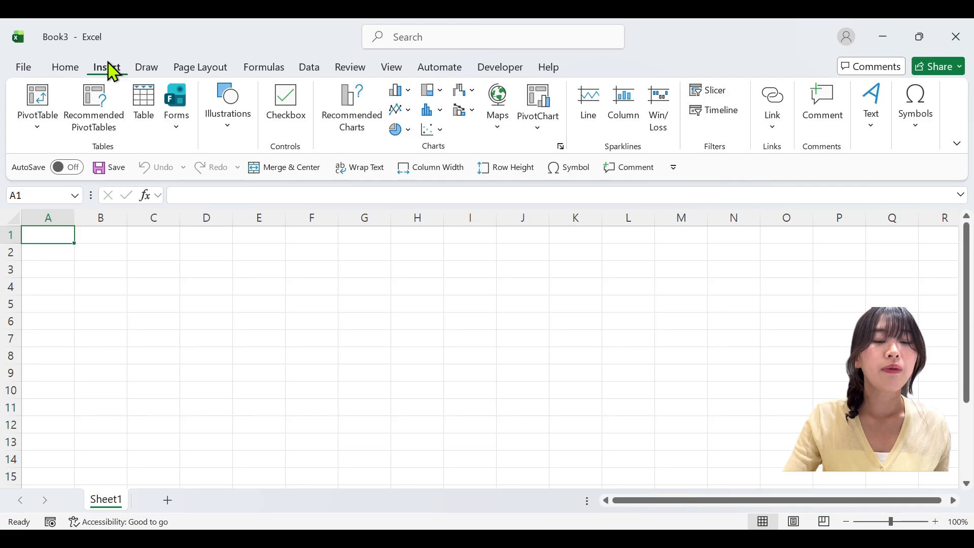
pyautogui.click(67, 69)
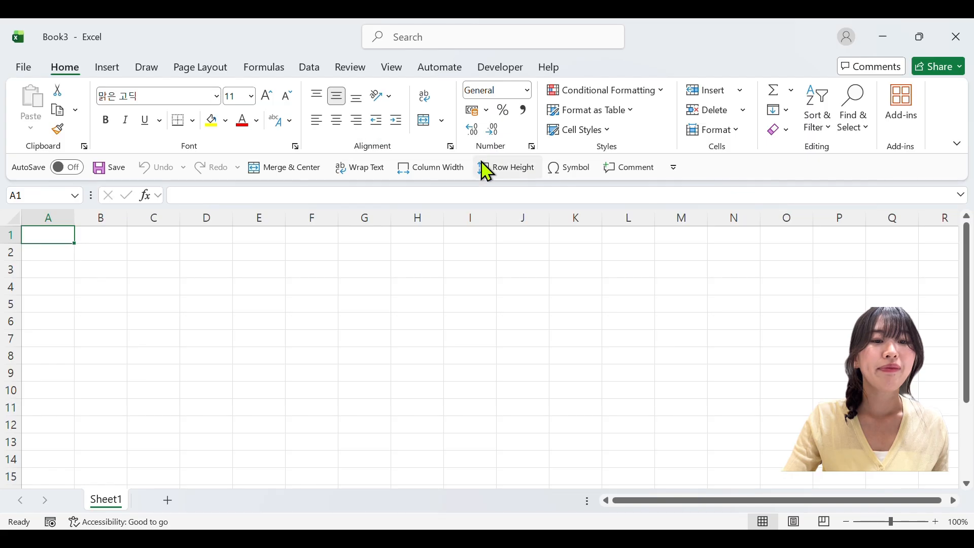
# Review the alignment, font and border settings in the Format Cells dialog and close it.
pyautogui.click(534, 149)
pyautogui.click(336, 136)
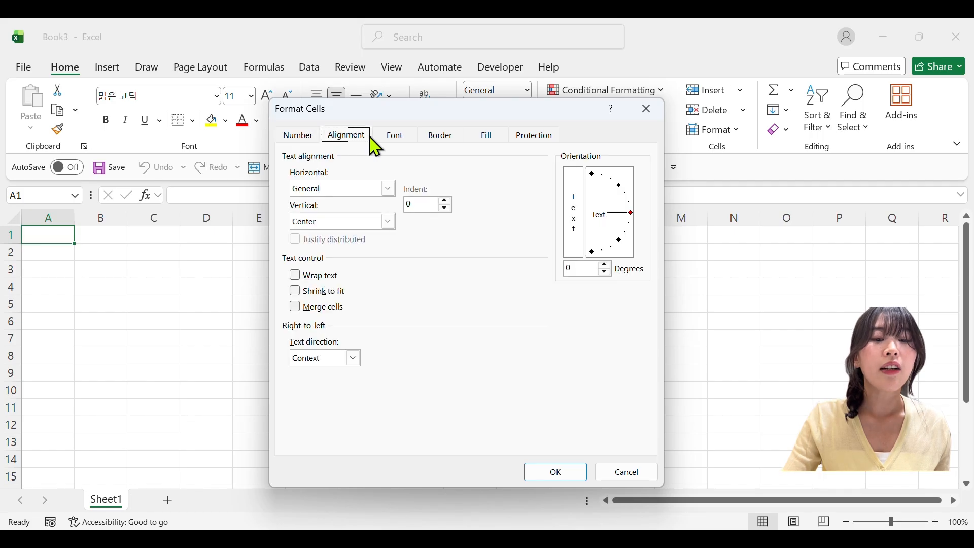
pyautogui.click(403, 136)
pyautogui.click(440, 136)
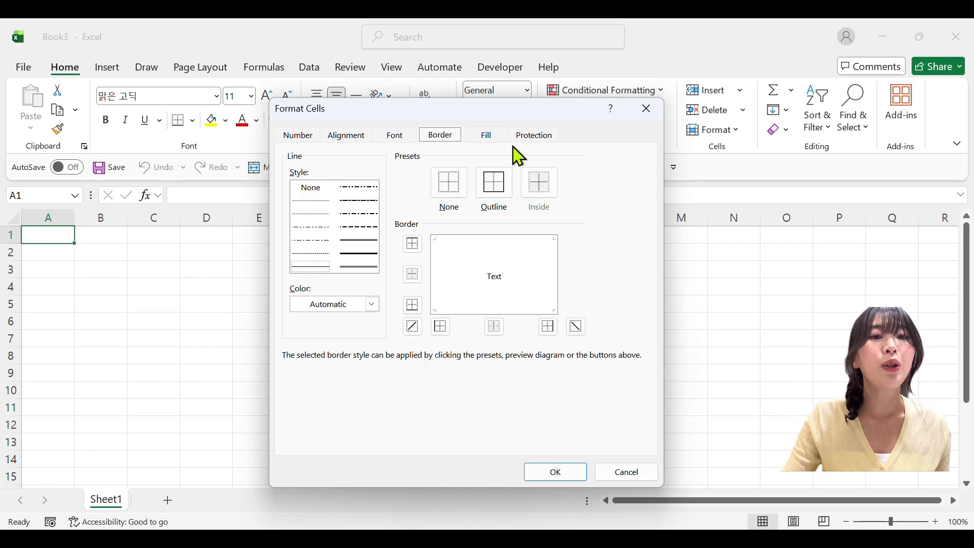
pyautogui.click(574, 475)
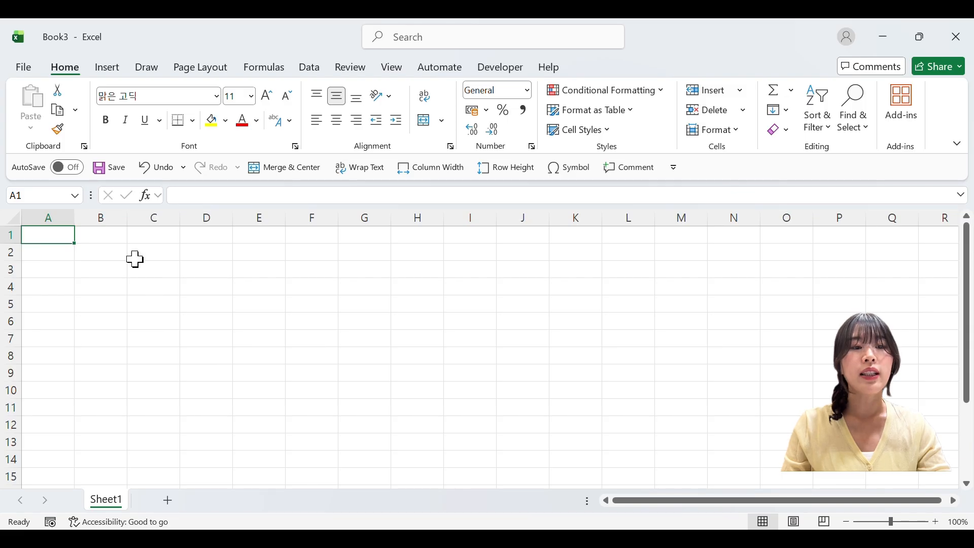
# Select column A and row 2, followed by columns A, B and C one at a time.
pyautogui.click(59, 215)
pyautogui.click(12, 252)
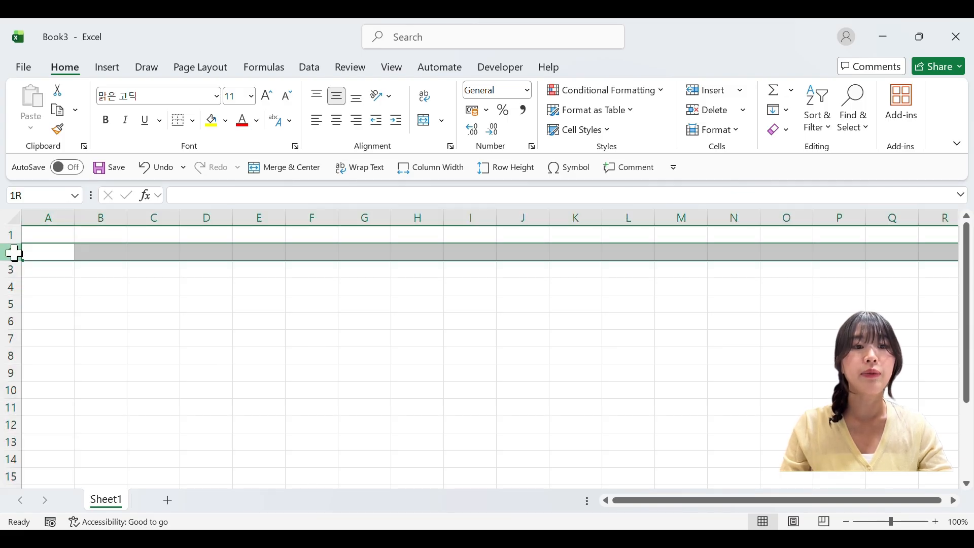
pyautogui.click(64, 216)
pyautogui.click(118, 217)
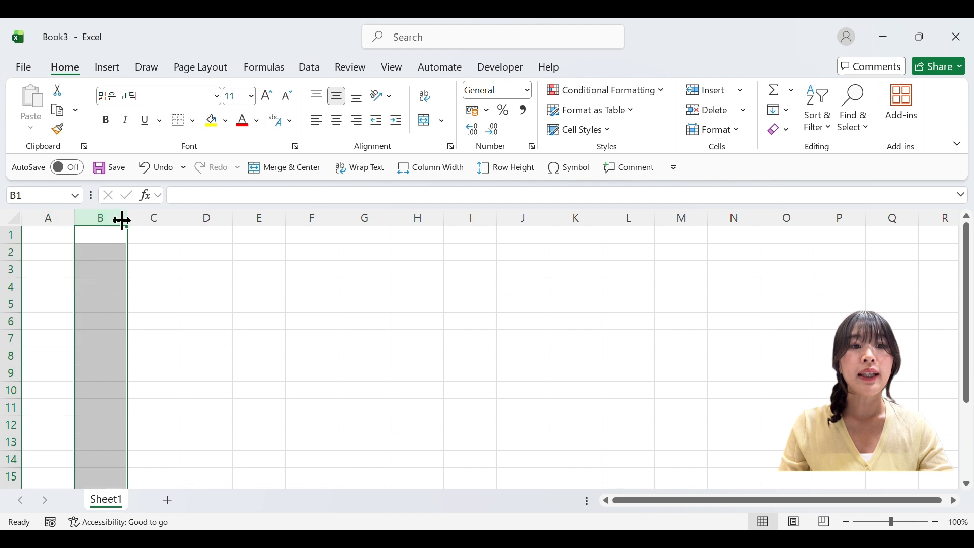
pyautogui.click(154, 217)
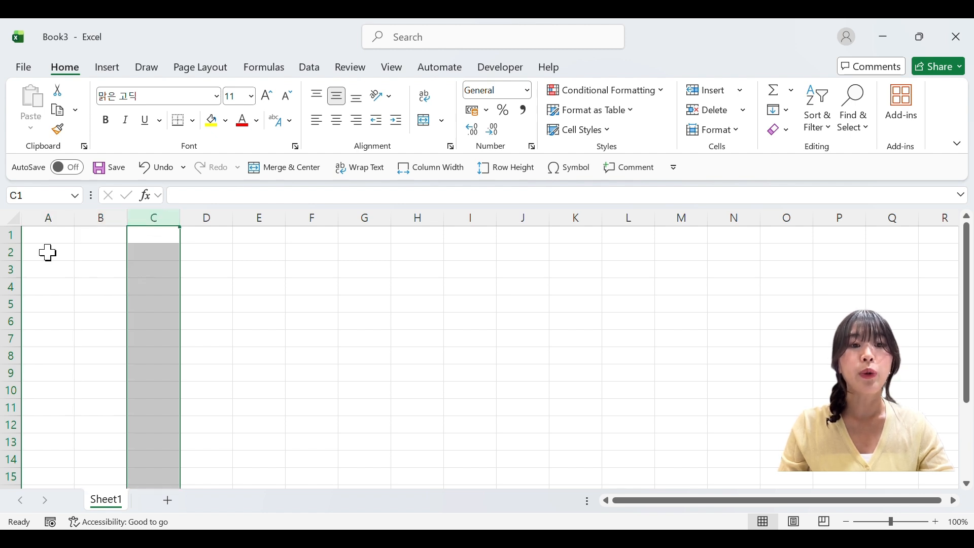
# Select rows 1, 2 and 3 one at a time, adding column C to the row 3 selection.
pyautogui.click(10, 236)
pyautogui.click(9, 253)
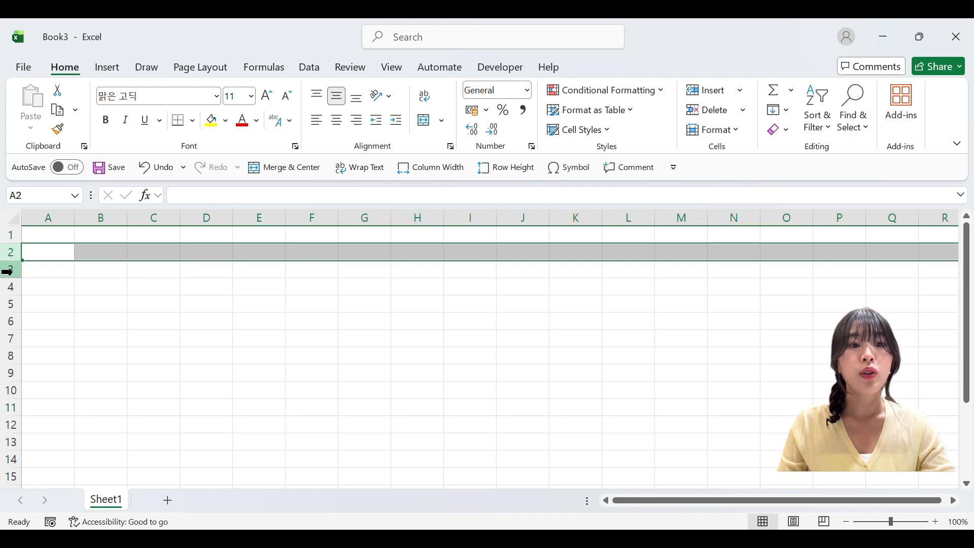
pyautogui.click(9, 269)
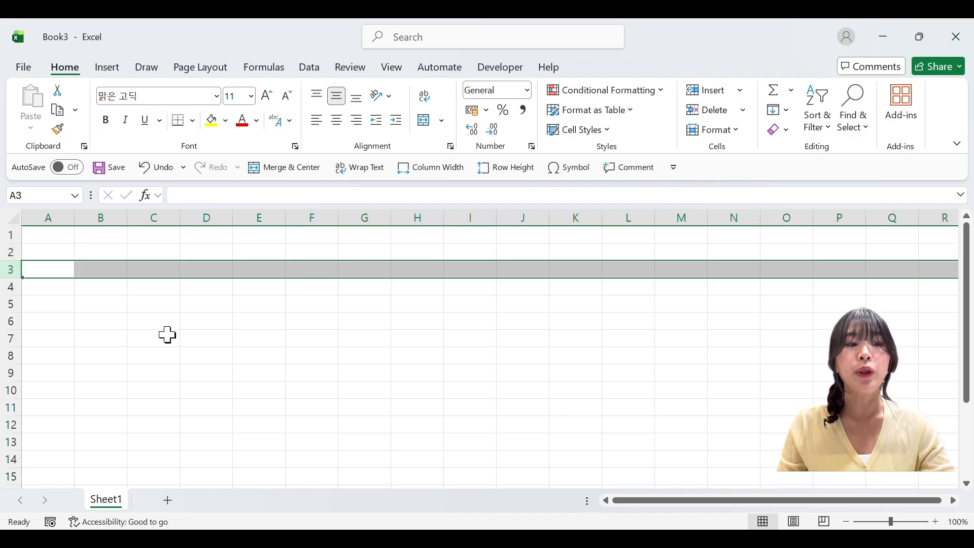
pyautogui.keyDown('ctrl'); pyautogui.click(158, 212); pyautogui.keyUp('ctrl')
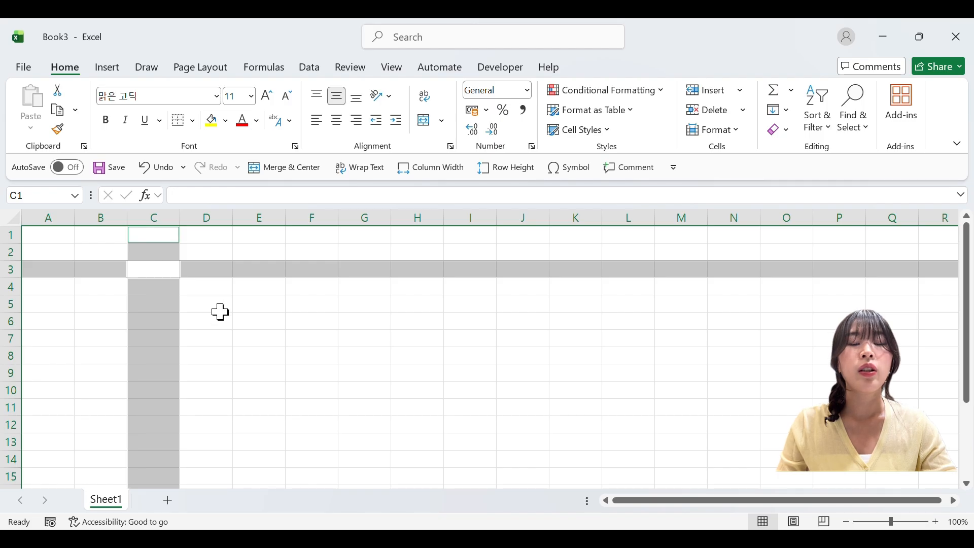
# Select cell D5, column D, row 4 and cell D4 in turn, and highlight D4's reference in the Name Box.
pyautogui.click(200, 301)
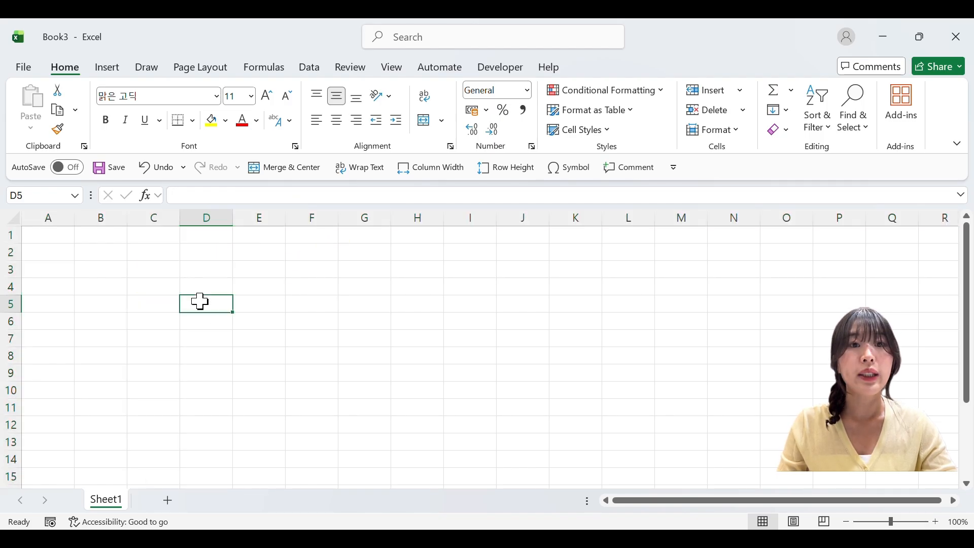
pyautogui.click(220, 216)
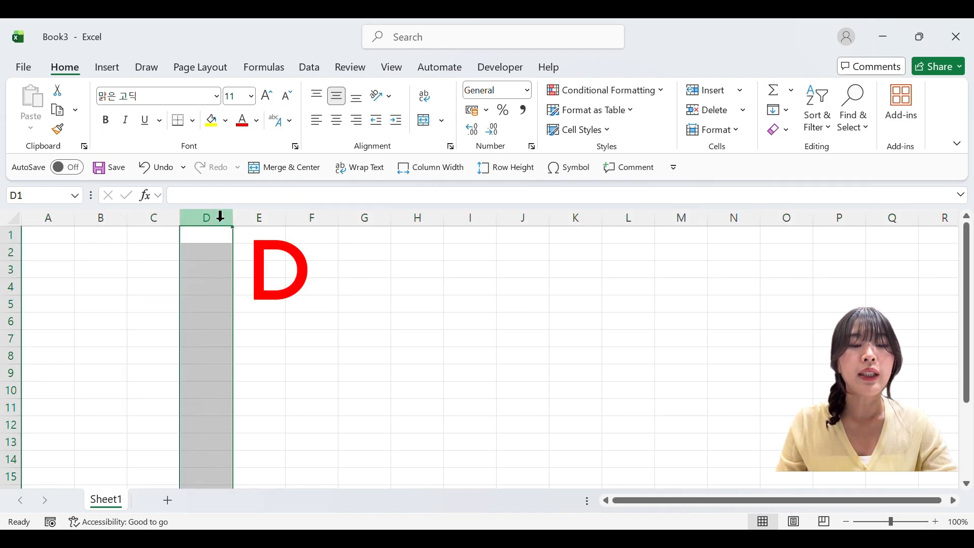
pyautogui.click(4, 285)
pyautogui.click(215, 287)
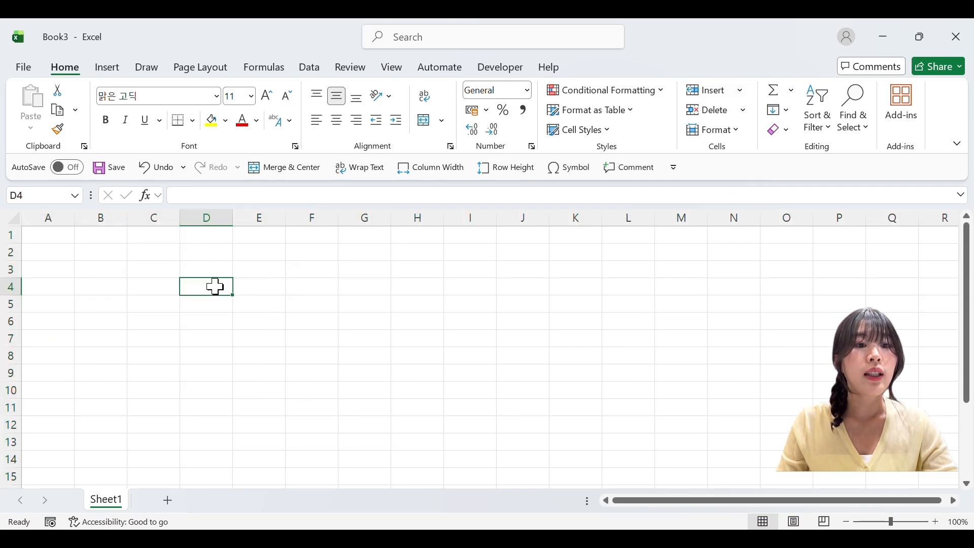
pyautogui.click(43, 196)
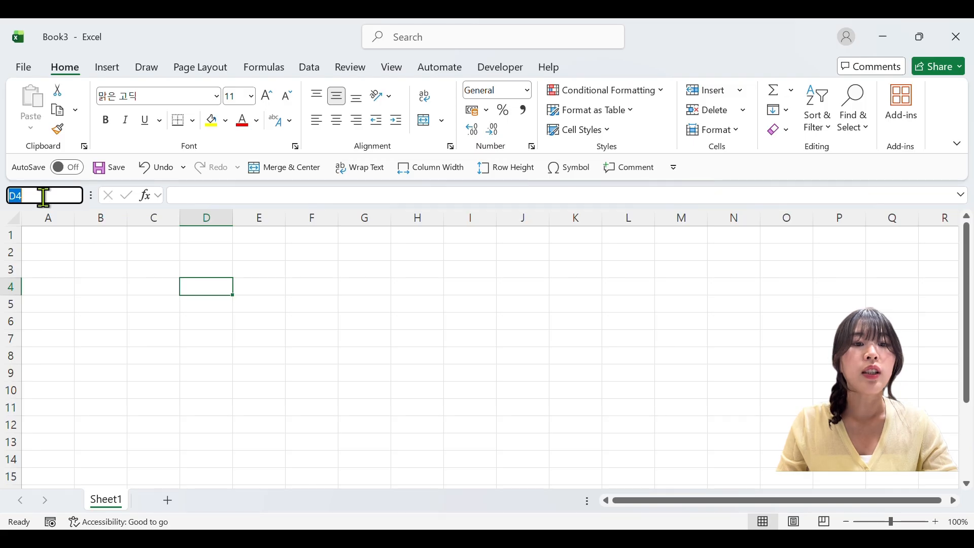
# Select several single cells around the sheet, including G11 and C5, to check their cell references.
pyautogui.click(178, 359)
pyautogui.click(323, 355)
pyautogui.click(357, 409)
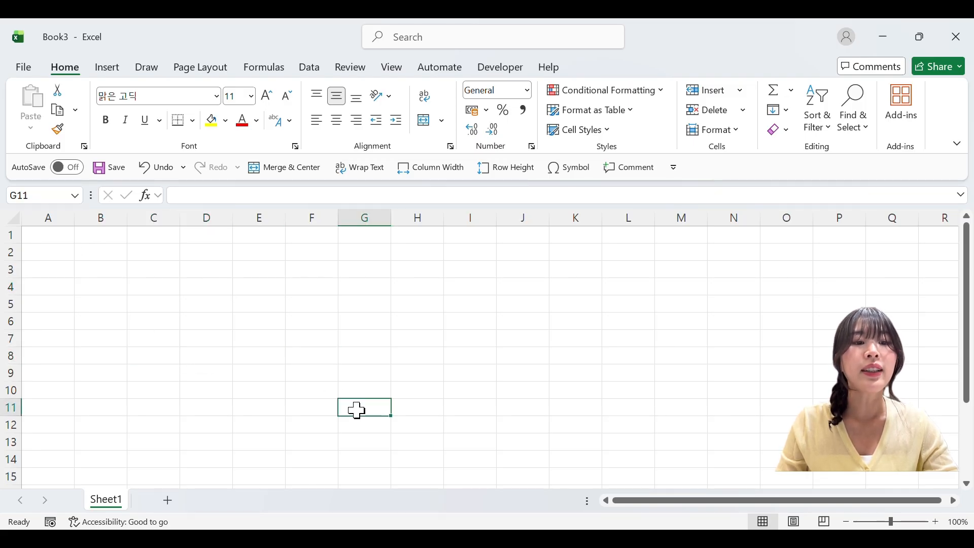
pyautogui.click(153, 300)
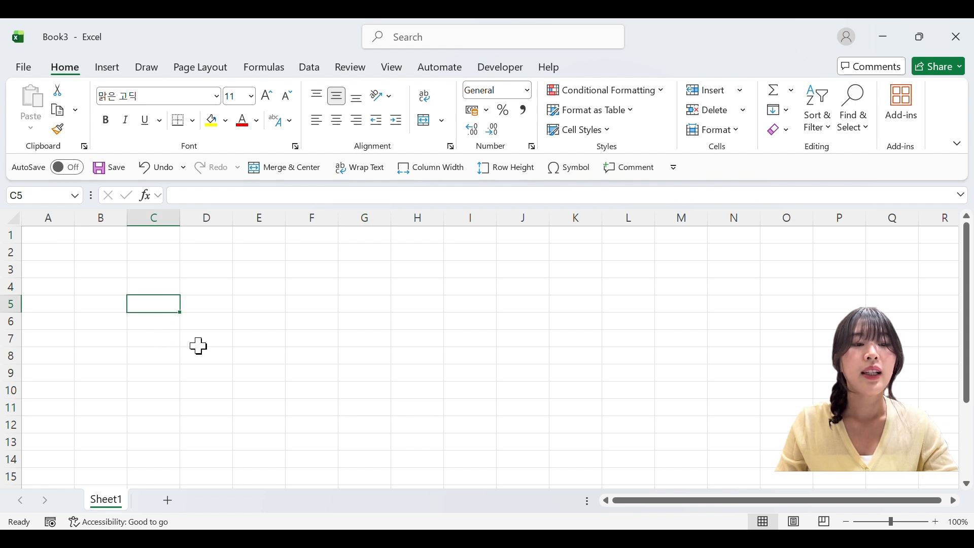
# Select columns E and C and rows 5 and 7 one at a time, and finally the whole worksheet.
pyautogui.click(264, 217)
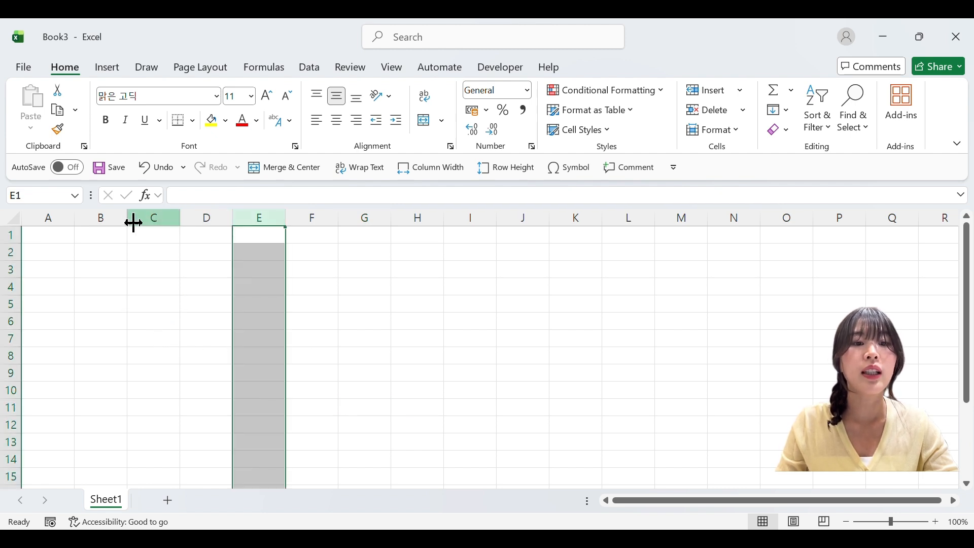
pyautogui.click(155, 217)
pyautogui.click(6, 304)
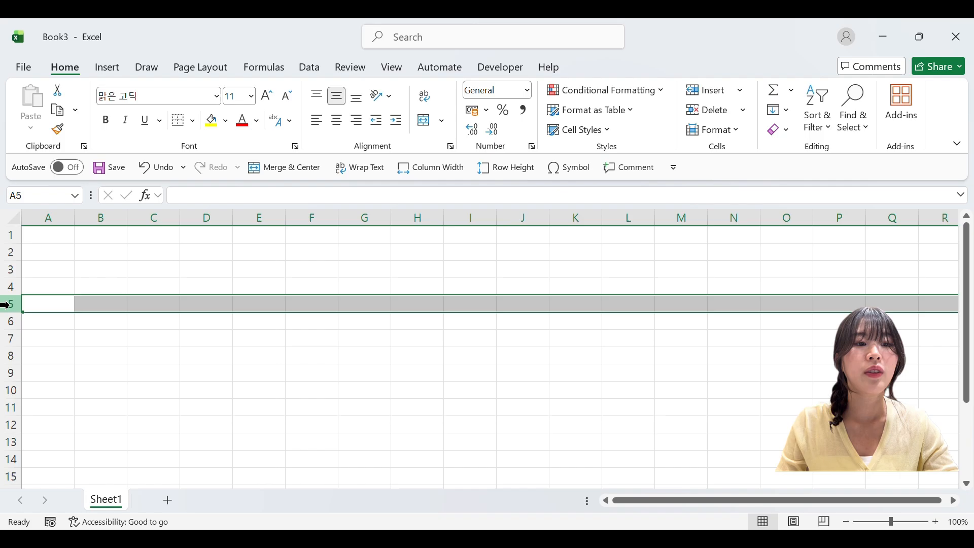
pyautogui.click(7, 337)
pyautogui.click(15, 215)
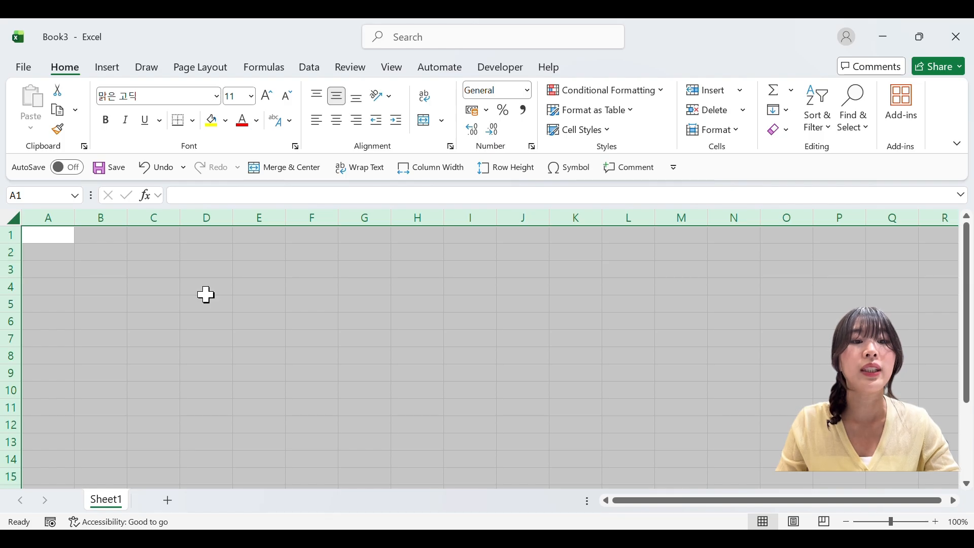
# Select the separate cells D5, D7, F8 and F5 together with the range G4:I8, and clear the selection at K9.
pyautogui.click(229, 303)
pyautogui.keyDown('ctrl'); pyautogui.click(208, 338); pyautogui.keyUp('ctrl')
pyautogui.keyDown('ctrl'); pyautogui.click(307, 350); pyautogui.keyUp('ctrl')
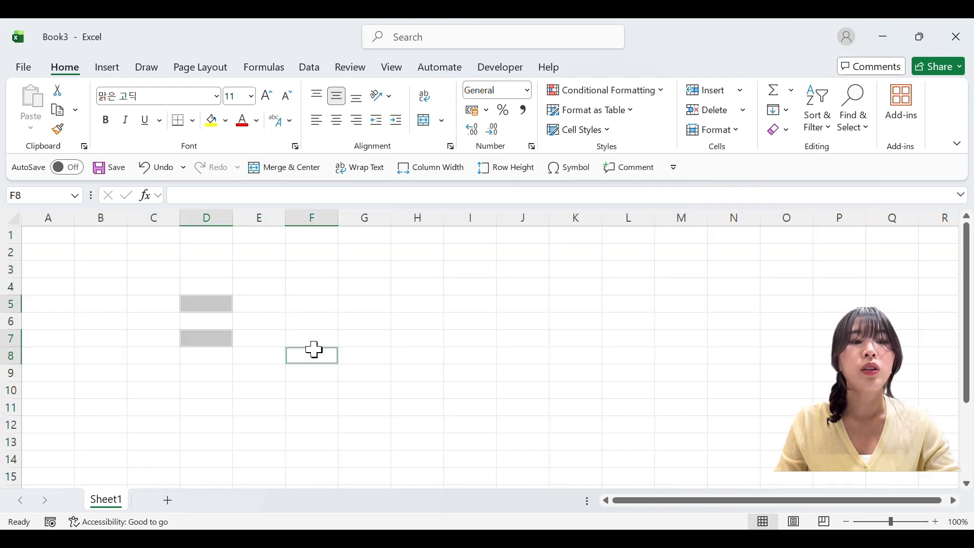
pyautogui.keyDown('ctrl'); pyautogui.click(330, 303); pyautogui.keyUp('ctrl')
pyautogui.moveTo(362, 287); pyautogui.dragTo(479, 357)
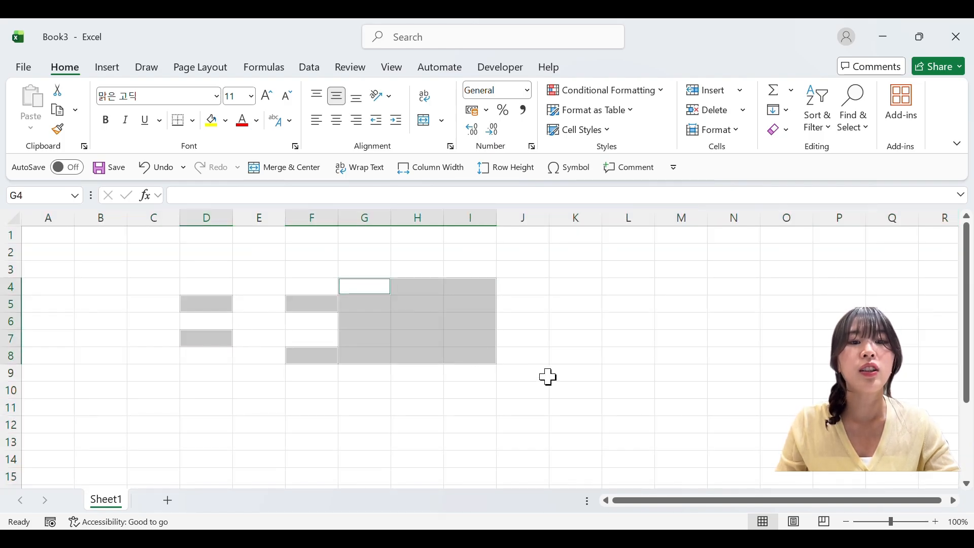
pyautogui.click(570, 376)
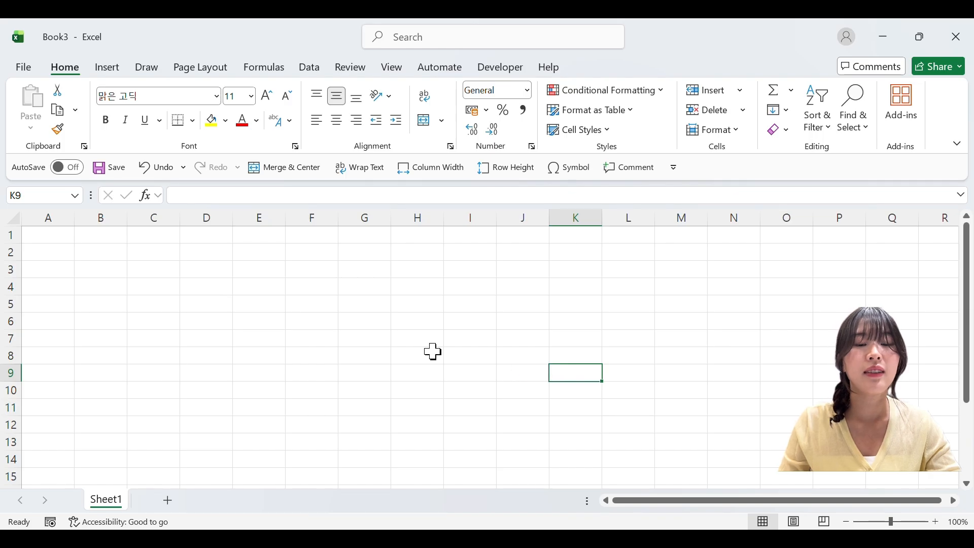
# Try a formula in cell E3 that references the range B3:C8, and select that same range on the sheet.
pyautogui.click(276, 271)
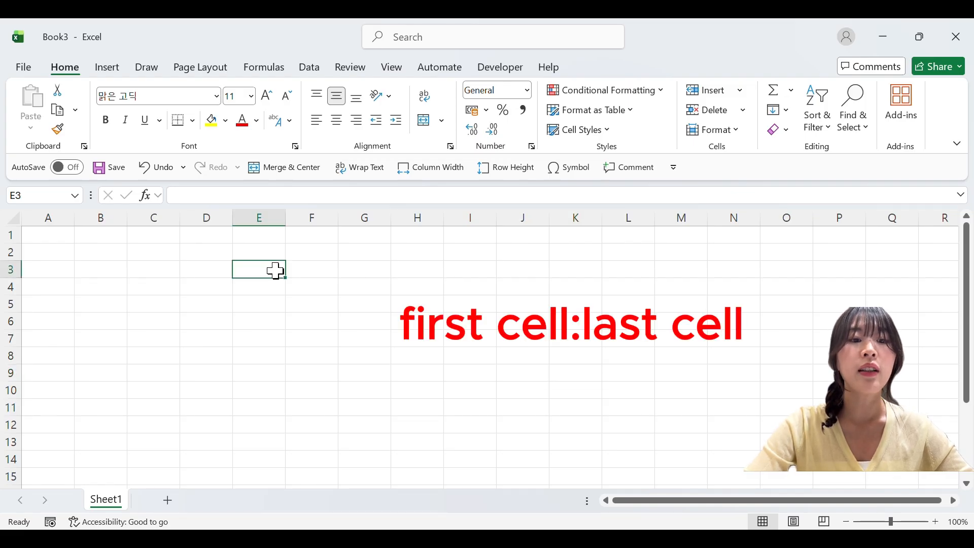
pyautogui.write('=')
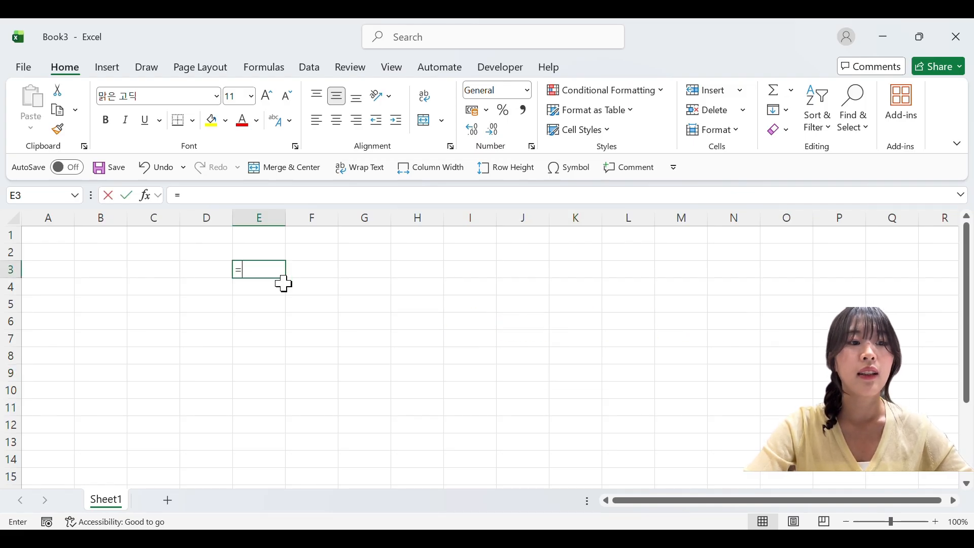
pyautogui.moveTo(101, 268); pyautogui.dragTo(154, 361)
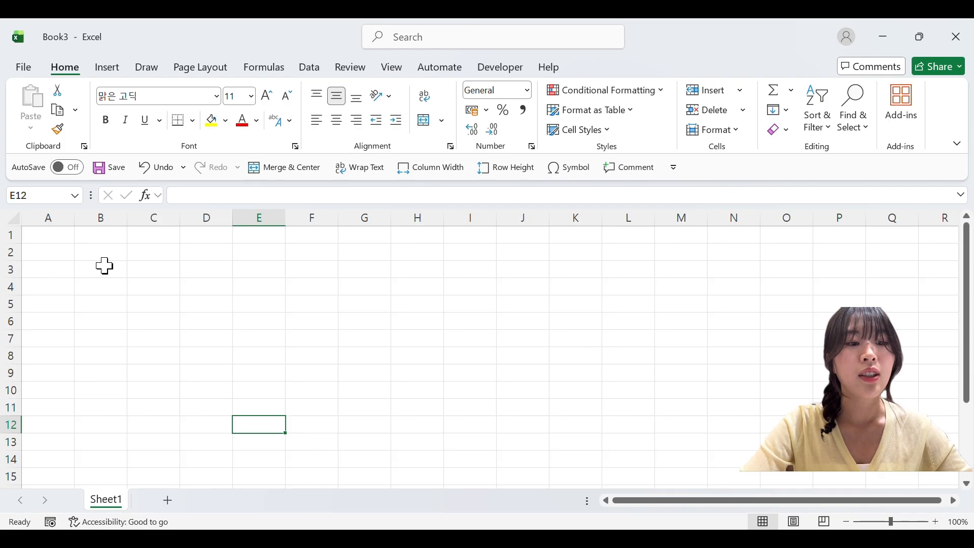
pyautogui.moveTo(105, 265); pyautogui.dragTo(147, 350)
pyautogui.click(131, 405)
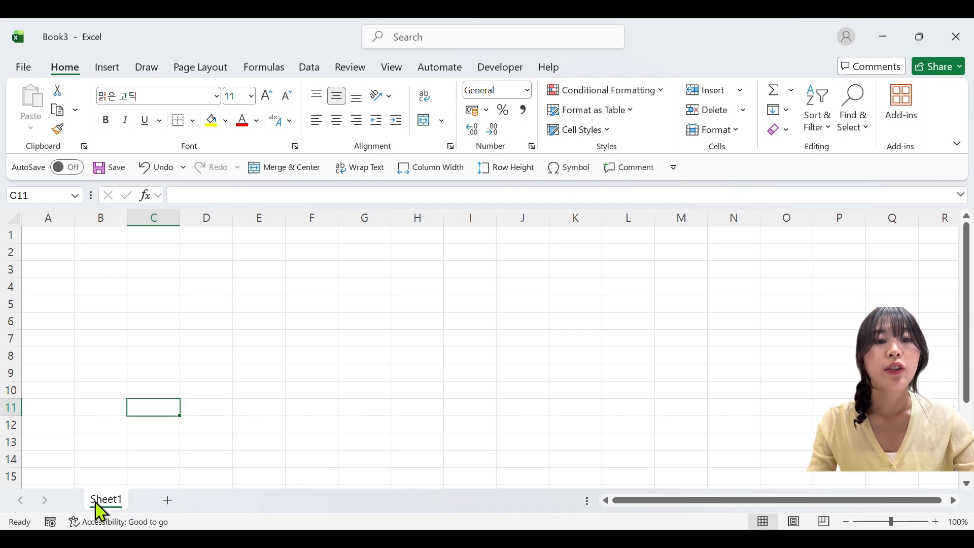
# Add two new worksheets to the workbook and make two copies of Sheet3.
pyautogui.click(174, 503)
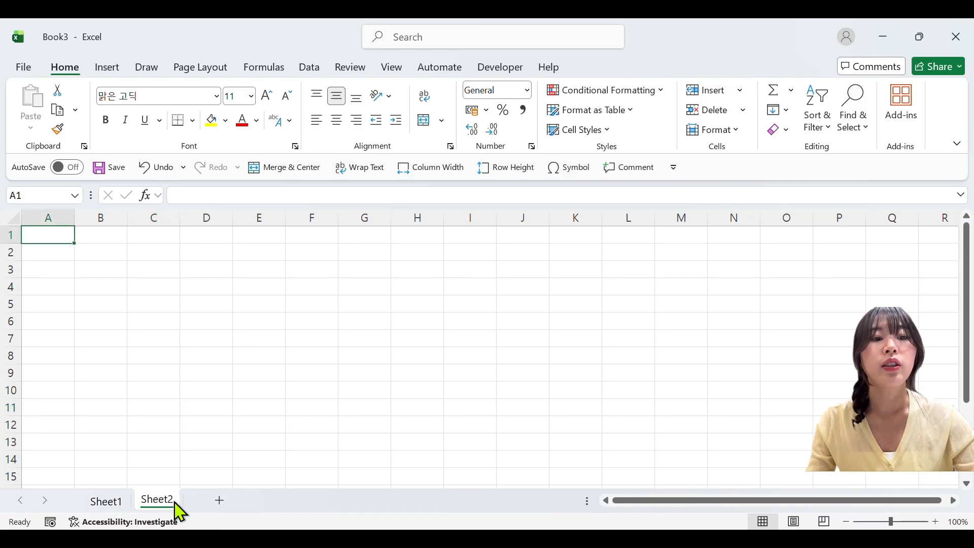
pyautogui.click(212, 502)
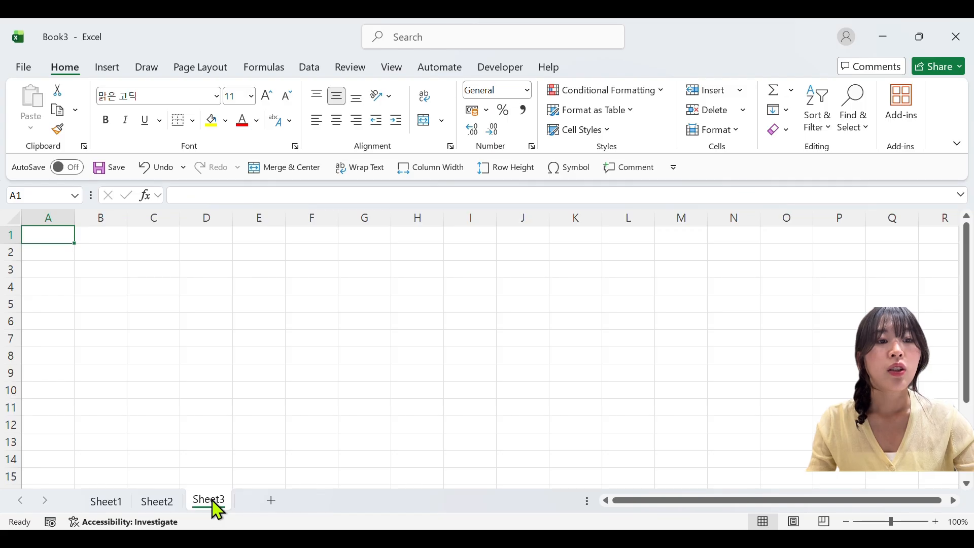
pyautogui.moveTo(217, 509); pyautogui.dragTo(254, 507)
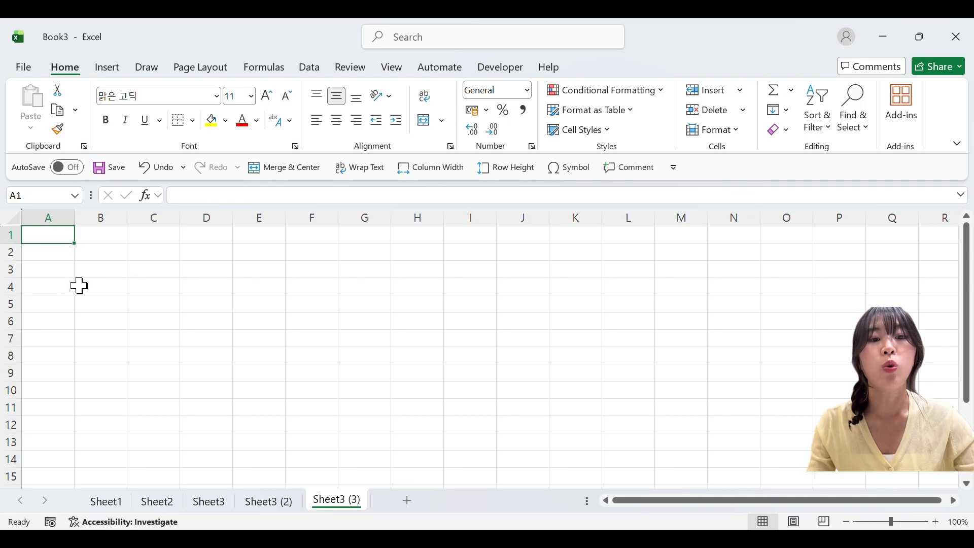
# Zoom the worksheet in to 145%.
pyautogui.scroll(3, 61, 279)
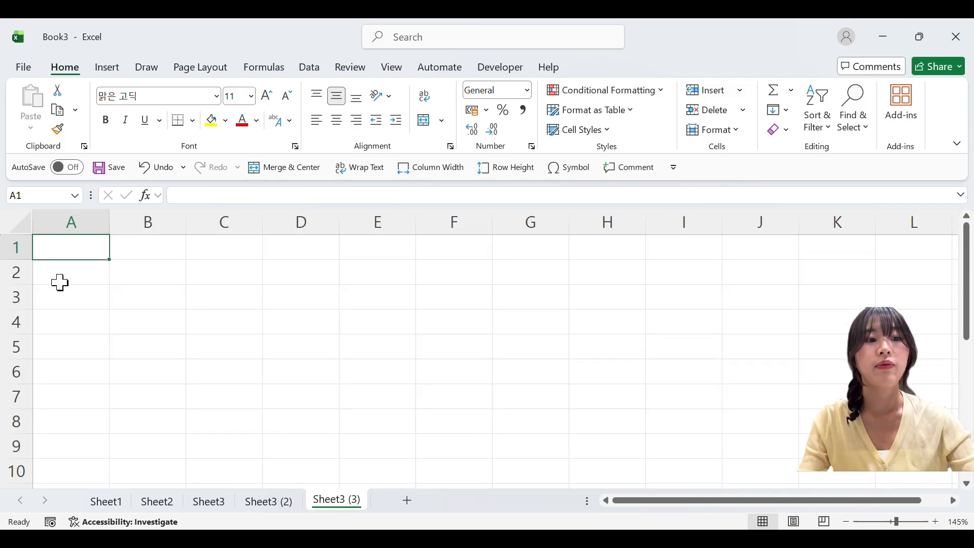
# Zoom the worksheet in to 175% and out to 115%, and set the zoom to 136%.
pyautogui.scroll(3, 60, 283)
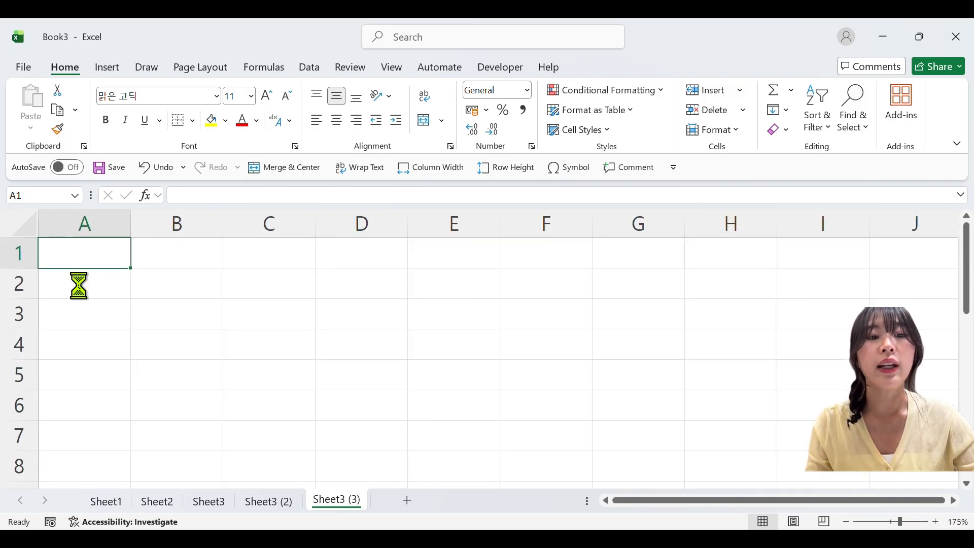
pyautogui.scroll(-4, 80, 287)
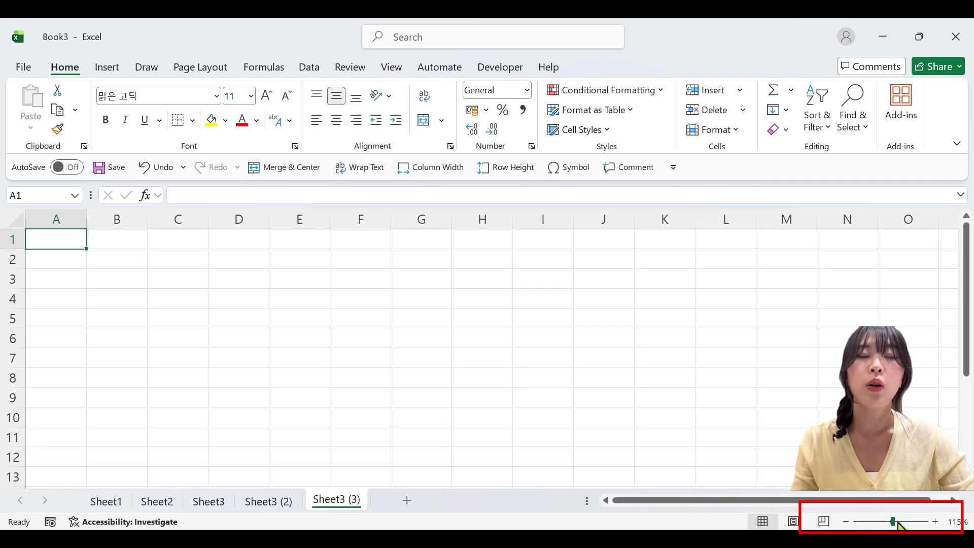
pyautogui.moveTo(895, 525)
pyautogui.mouseDown()
pyautogui.moveTo(904, 525)
pyautogui.moveTo(896, 522)
pyautogui.mouseUp()
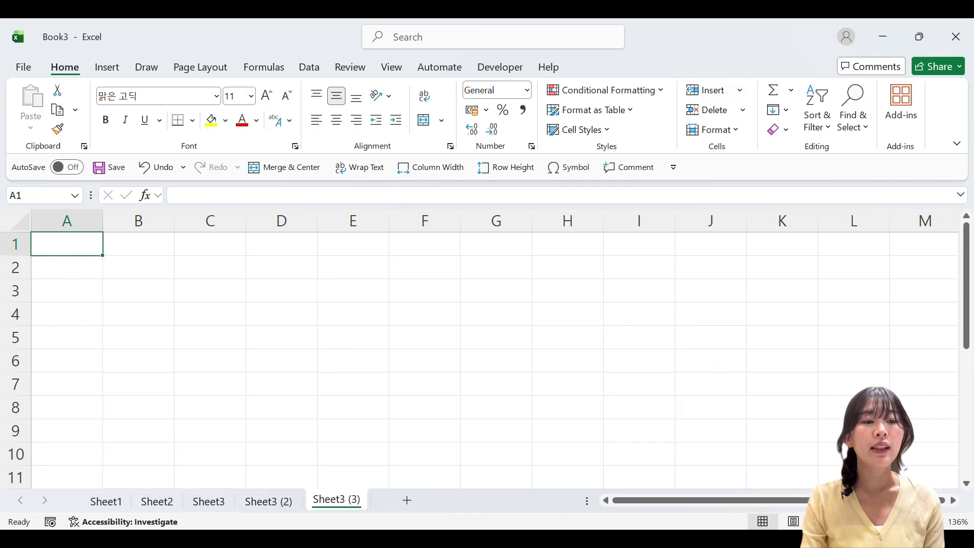
# Copy the title "Monthly Vaccination Report" from the sticky note into cell A1 of the worksheet.
pyautogui.click(348, 539)
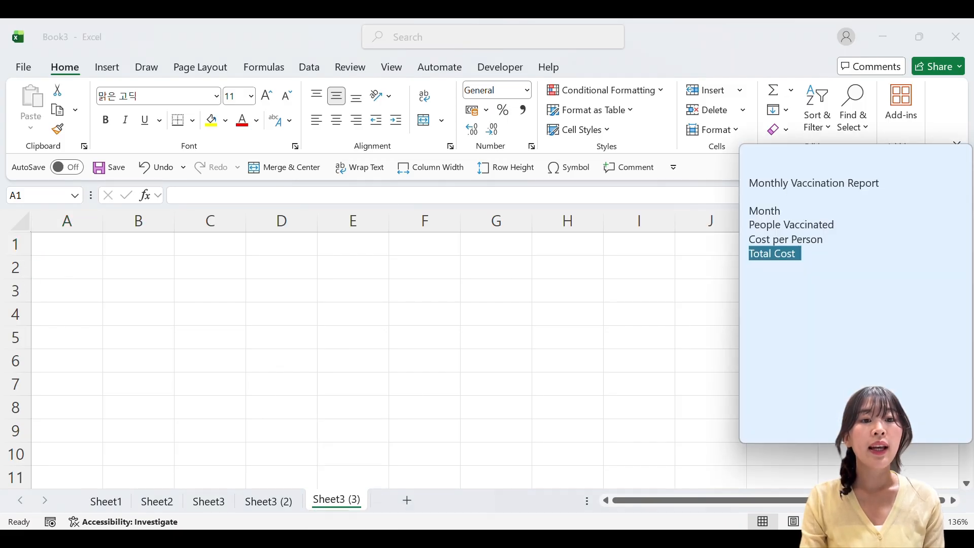
pyautogui.moveTo(887, 184); pyautogui.dragTo(709, 176)
pyautogui.hotkey('ctrl', 'c')
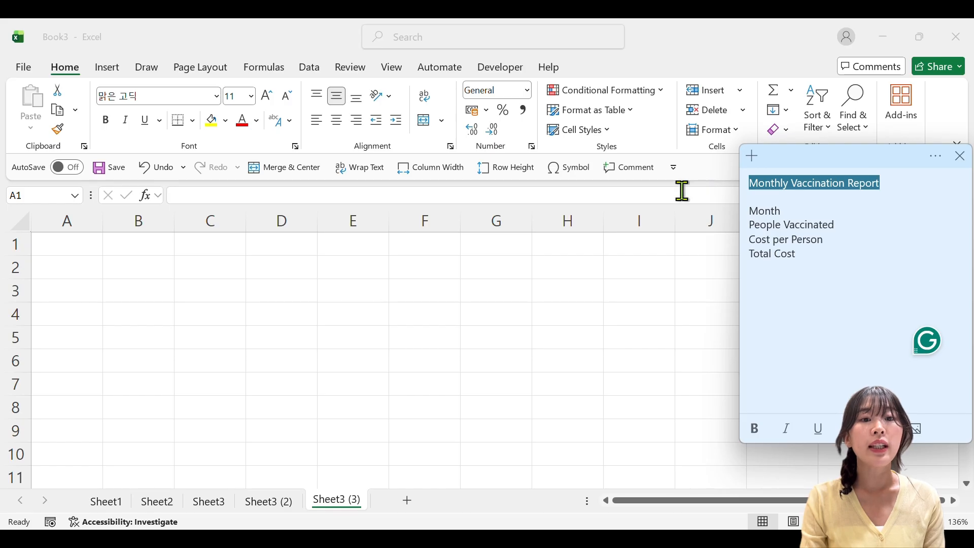
pyautogui.click(71, 246)
pyautogui.hotkey('ctrl', 'v')
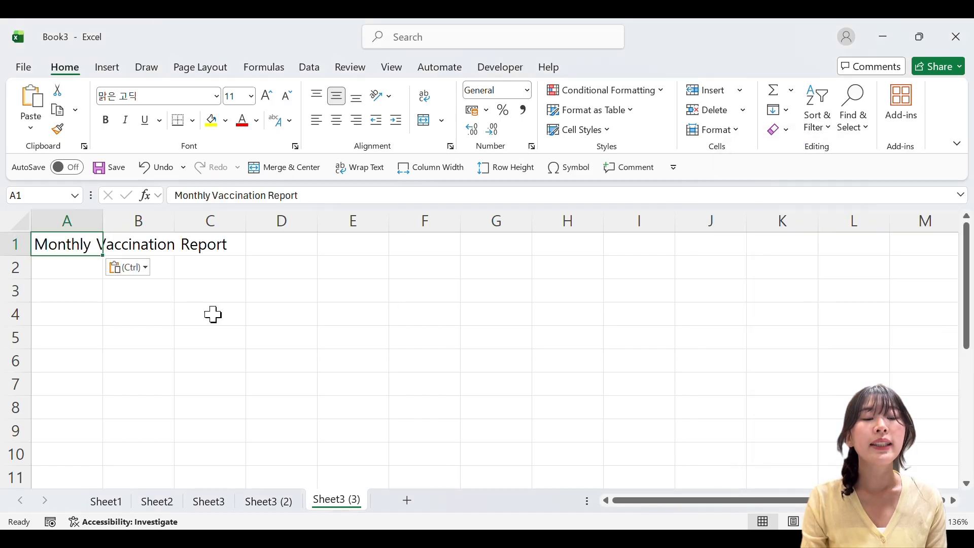
pyautogui.click(213, 315)
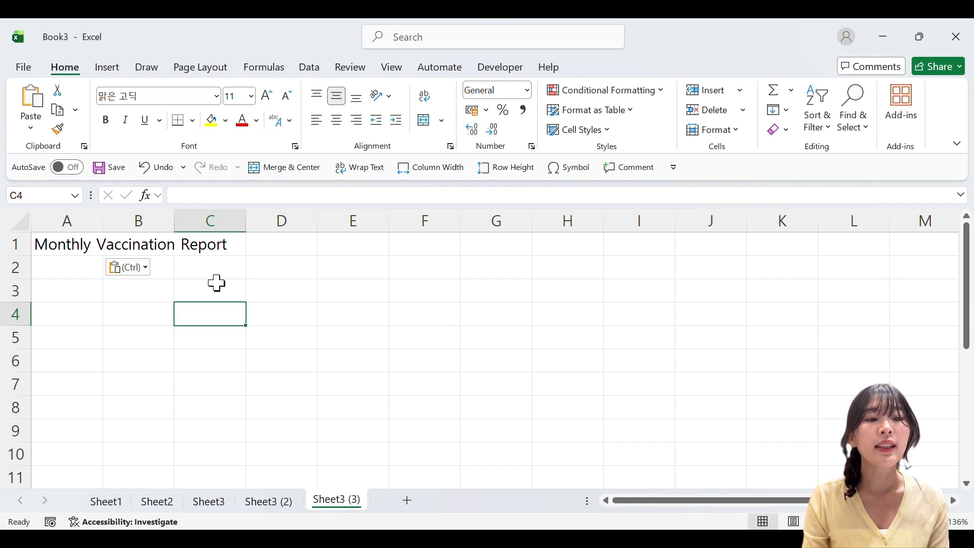
# Enter 123123 in cell A2 and narrow column A until it is too small for the number.
pyautogui.click(75, 273)
pyautogui.write('123123')
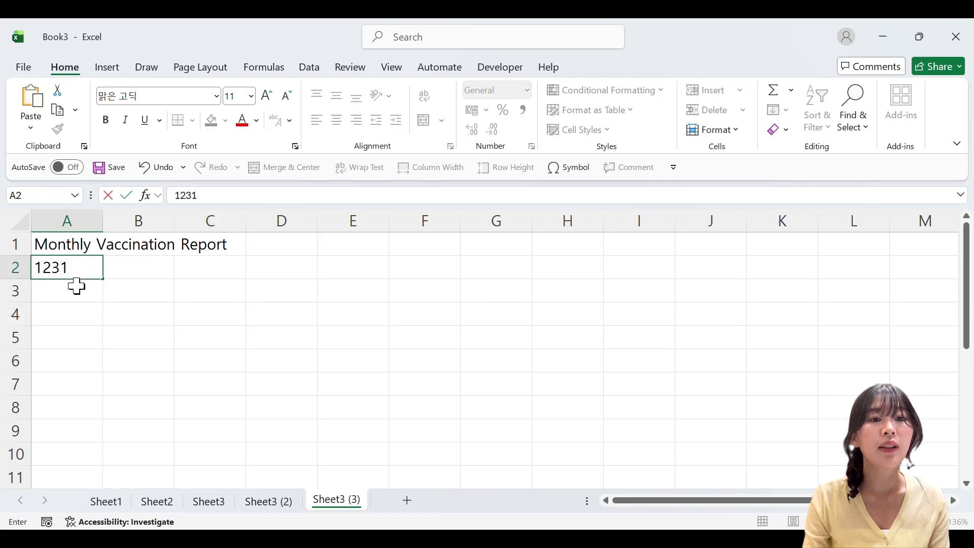
pyautogui.click(99, 219)
pyautogui.moveTo(101, 219); pyautogui.dragTo(74, 221)
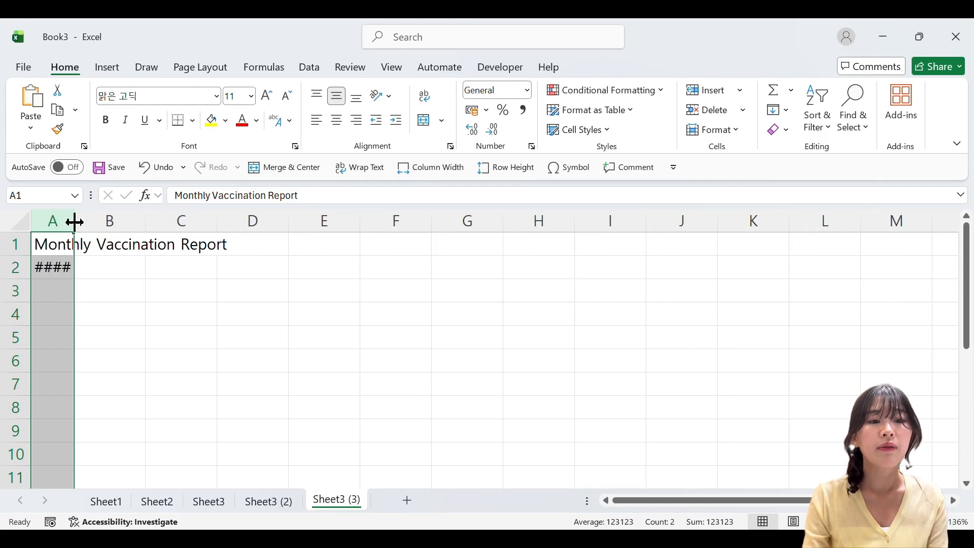
pyautogui.click(111, 274)
pyautogui.click(58, 268)
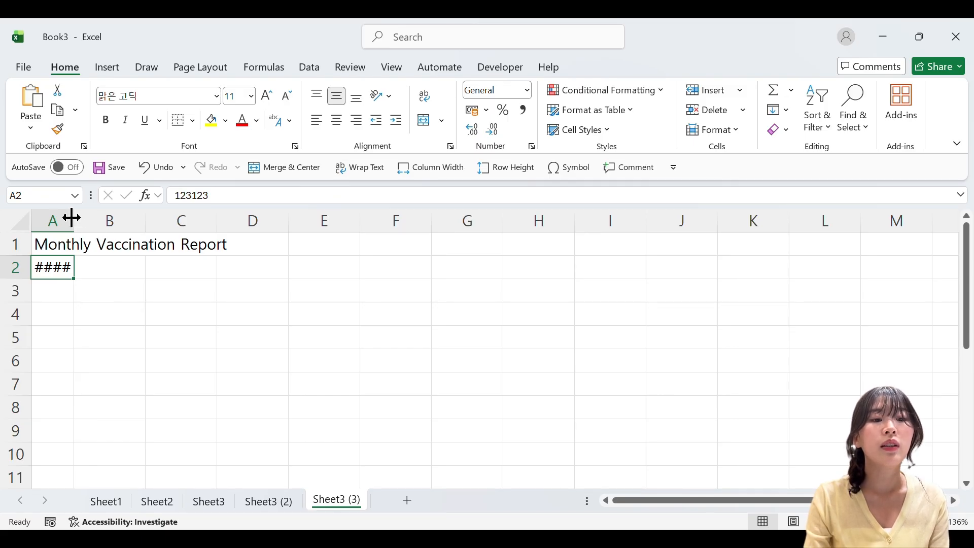
# Widen column A so the number in A2 fits, and clear the contents of A2.
pyautogui.moveTo(72, 219); pyautogui.dragTo(117, 222)
pyautogui.click(187, 323)
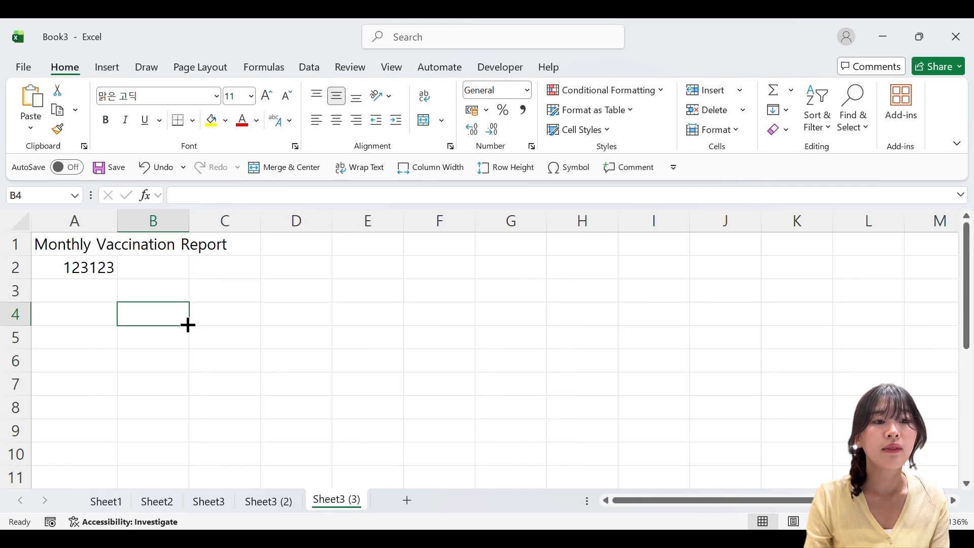
pyautogui.click(49, 262)
pyautogui.press('Delete')
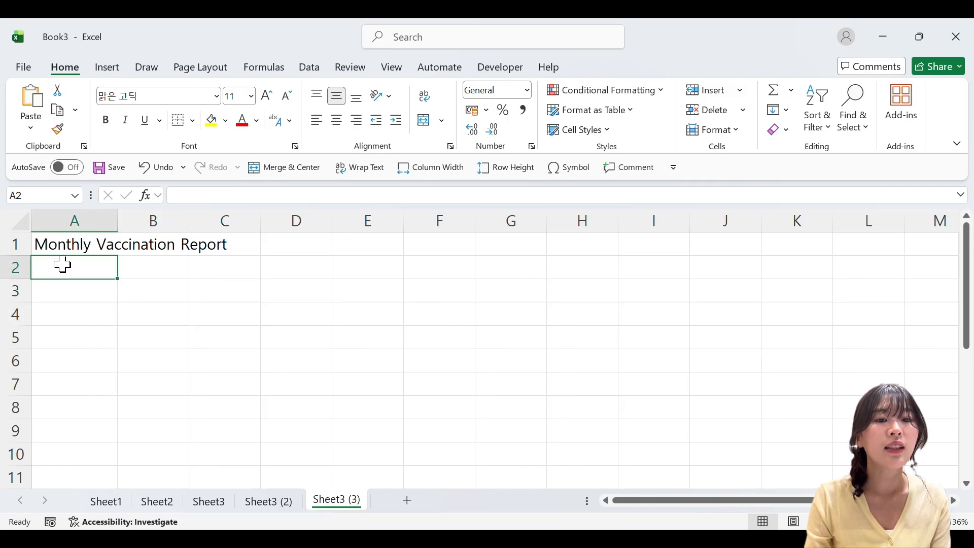
# Copy the headers "Month" and "People Vaccinated" from the sticky note into cells A4 and B4.
pyautogui.click(93, 317)
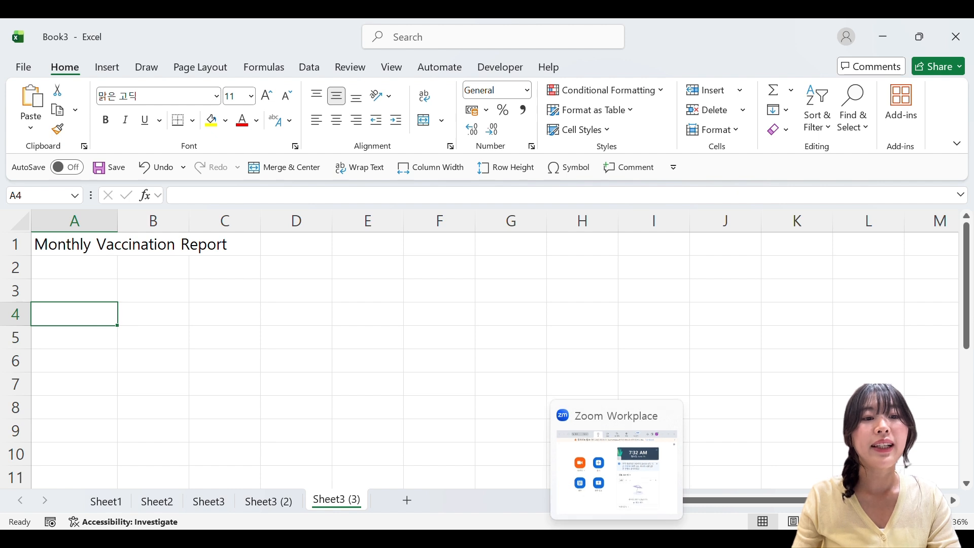
pyautogui.write('Month')
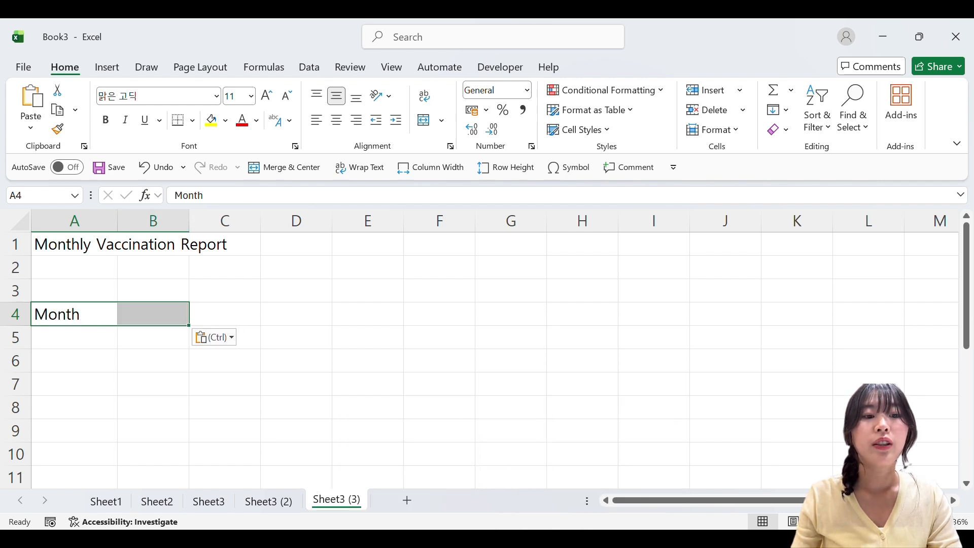
pyautogui.click(397, 495)
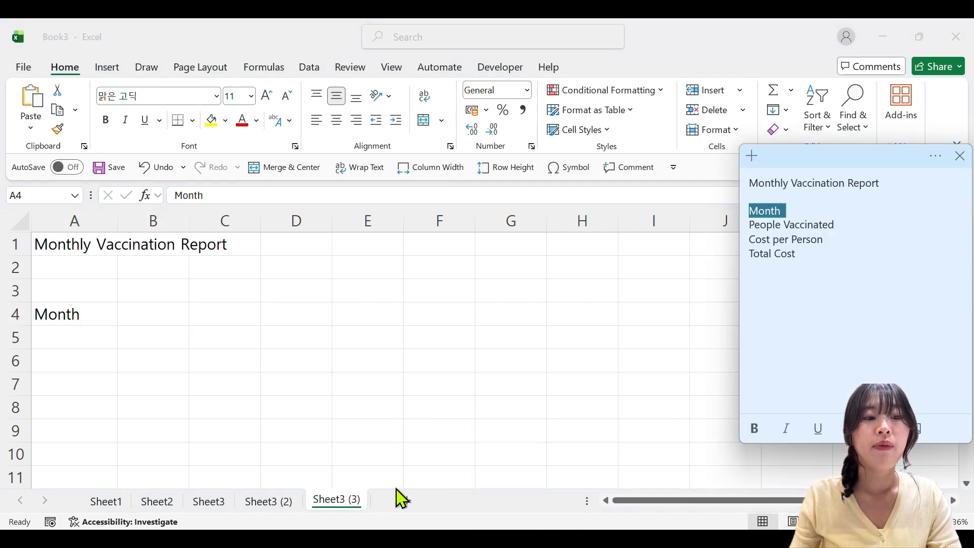
pyautogui.moveTo(881, 226); pyautogui.dragTo(738, 225)
pyautogui.hotkey('ctrl', 'c')
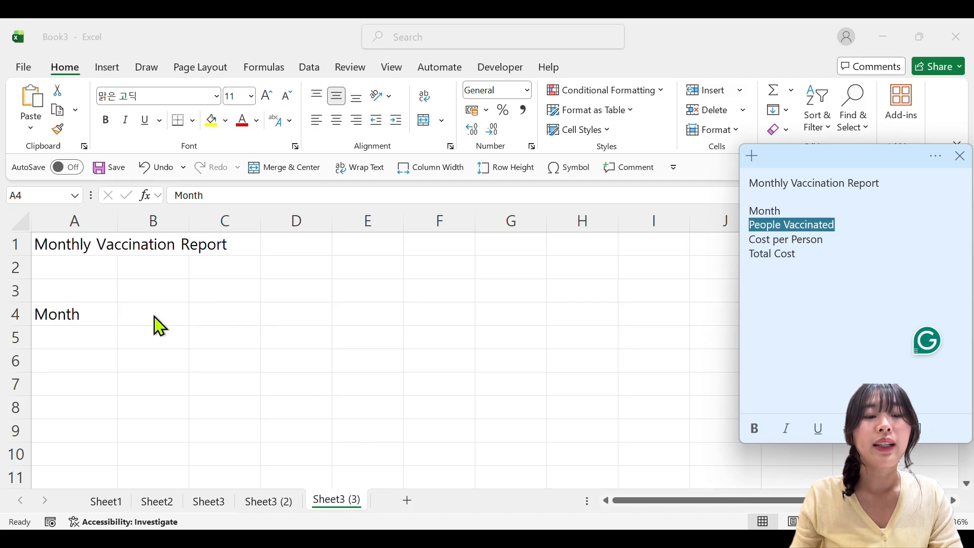
pyautogui.click(173, 323)
pyautogui.click(151, 312)
pyautogui.hotkey('ctrl', 'v')
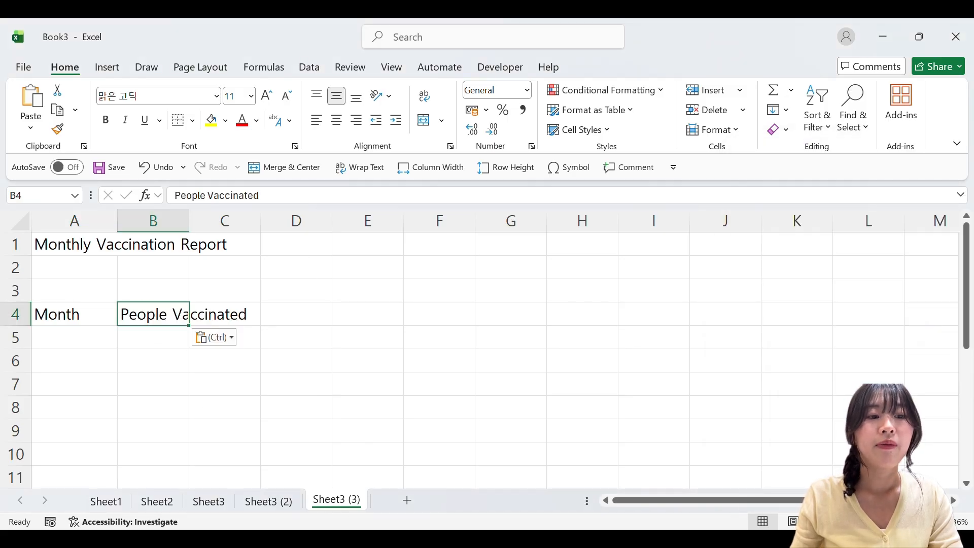
# Copy the header "Cost per Person" from the sticky note into cell C4.
pyautogui.hotkey('alt', 'Tab')
pyautogui.moveTo(882, 234); pyautogui.dragTo(756, 232)
pyautogui.click(834, 344)
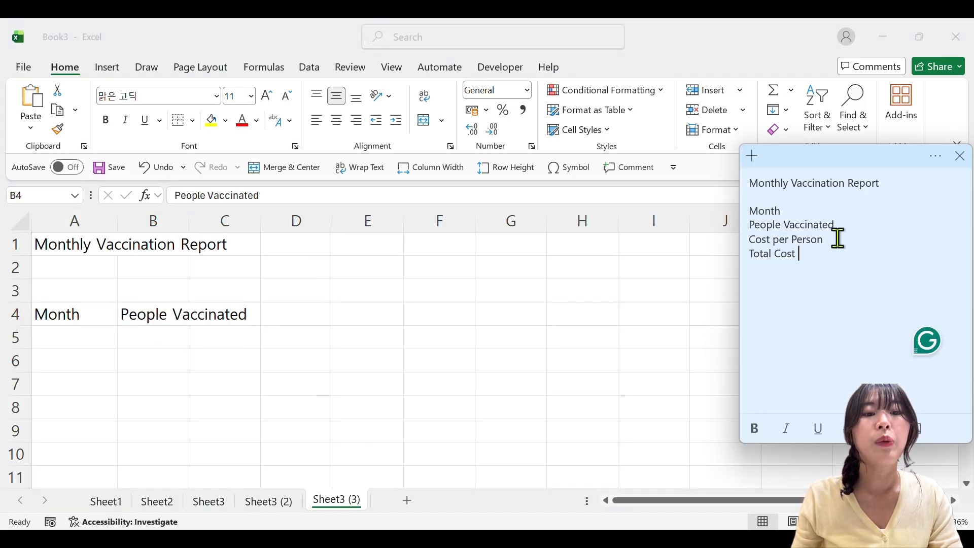
pyautogui.moveTo(838, 238); pyautogui.dragTo(722, 238)
pyautogui.hotkey('ctrl', 'c')
pyautogui.click(235, 310)
pyautogui.hotkey('ctrl', 'v')
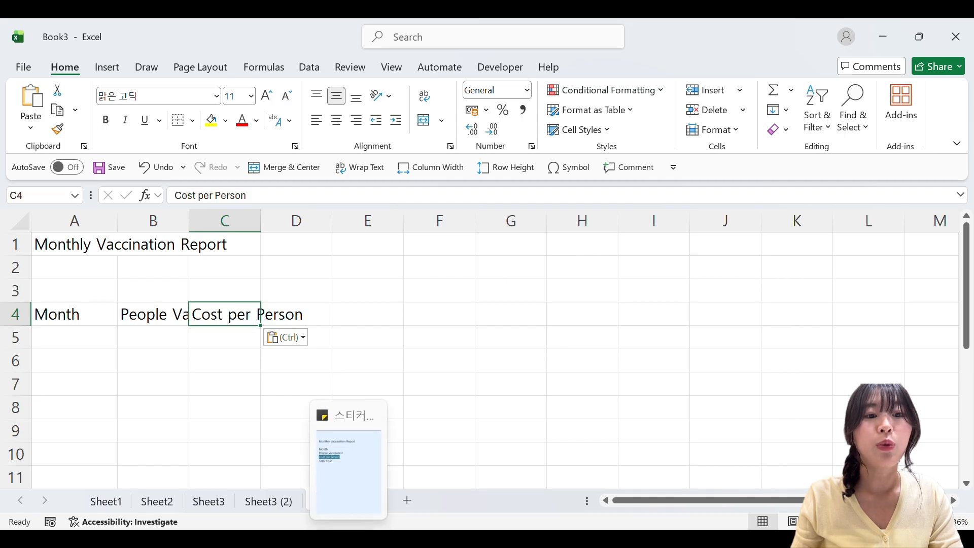
# Copy the header "Total Cost" from the sticky note into cell D4.
pyautogui.click(350, 447)
pyautogui.moveTo(831, 253); pyautogui.dragTo(691, 269)
pyautogui.hotkey('ctrl', 'c')
pyautogui.click(315, 316)
pyautogui.hotkey('ctrl', 'v')
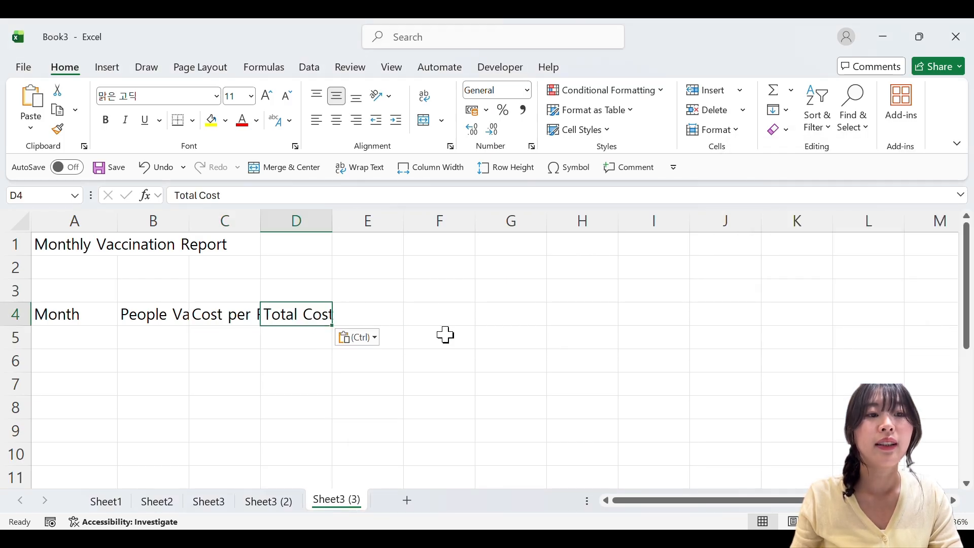
# Enter the values 1, 2 and 3 across cells A5, B5 and C5 below the headers.
pyautogui.click(79, 336)
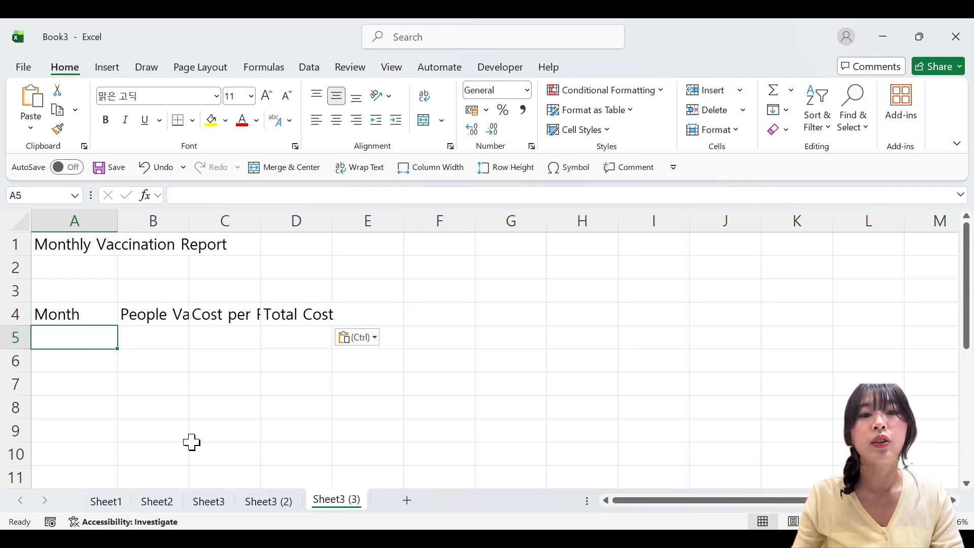
pyautogui.write('1')
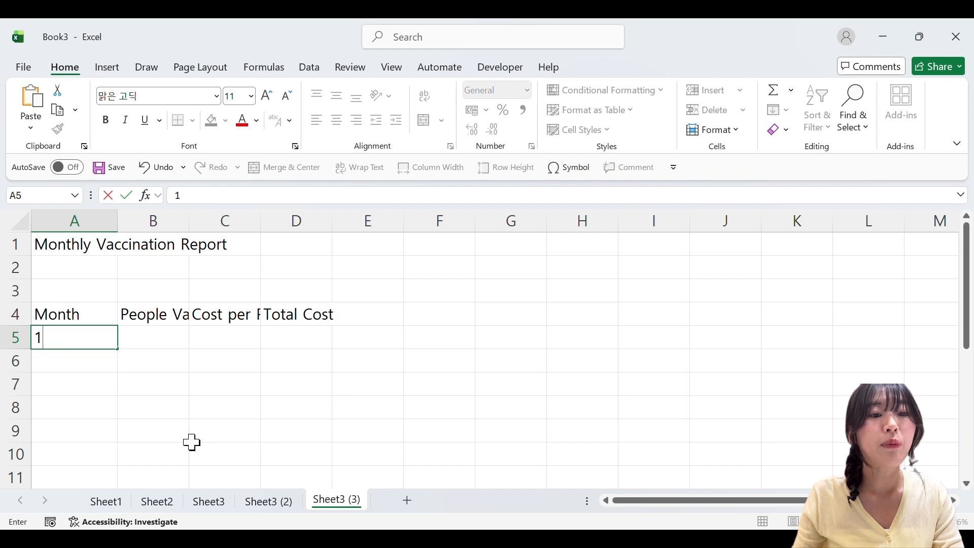
pyautogui.hotkey('ctrl', 'Return')
pyautogui.press('Right')
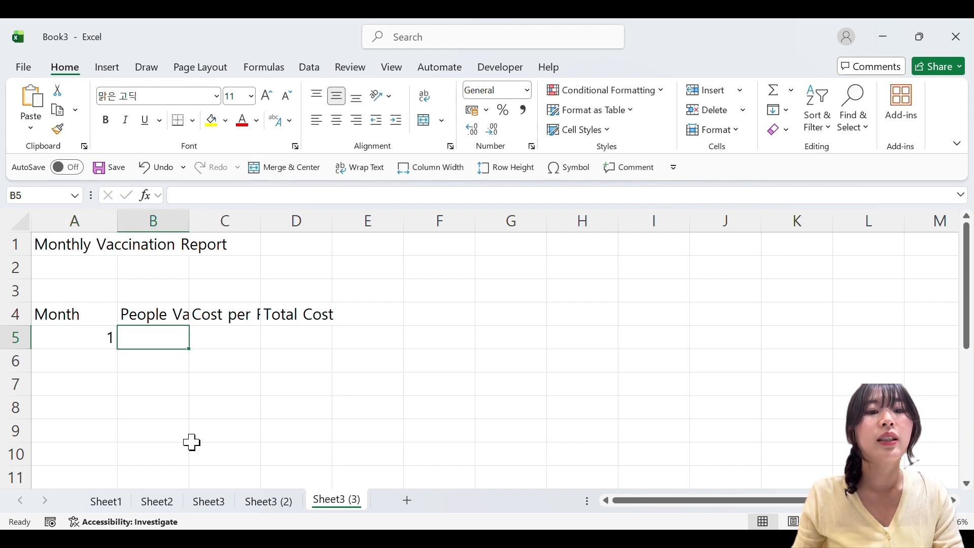
pyautogui.write('2')
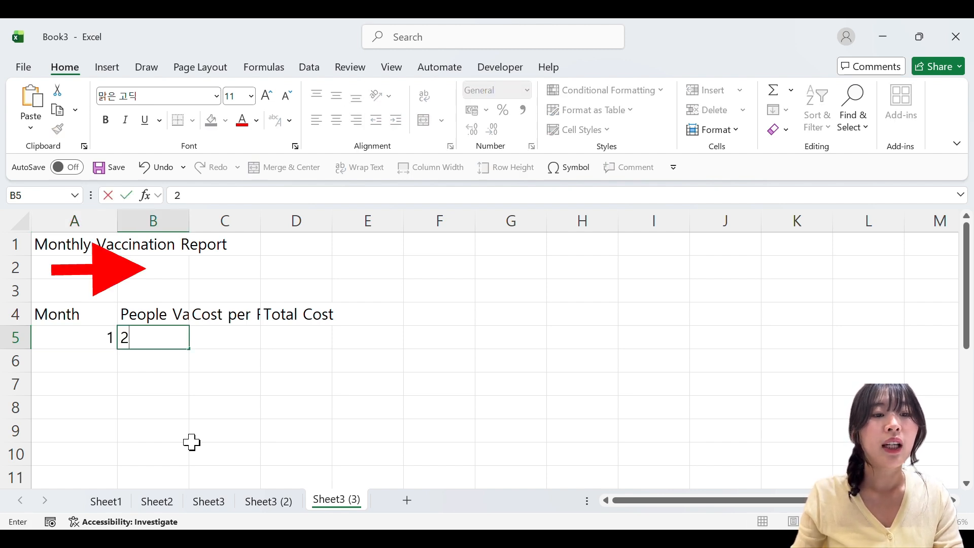
pyautogui.press('Right')
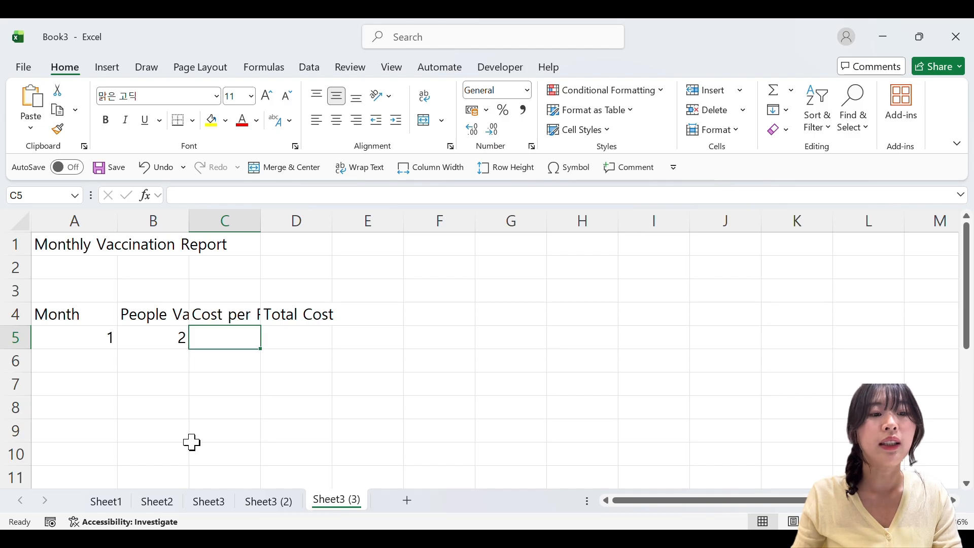
pyautogui.write('3')
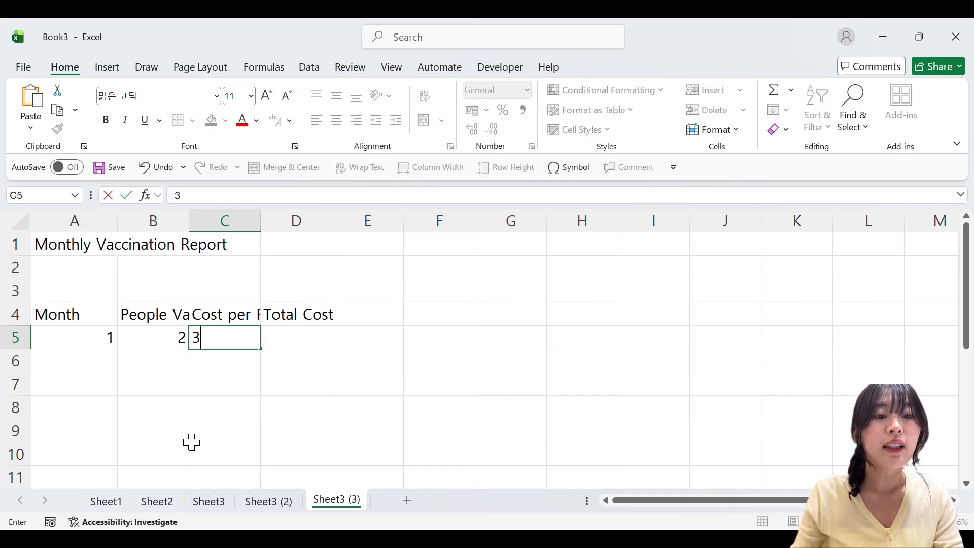
pyautogui.press('Return')
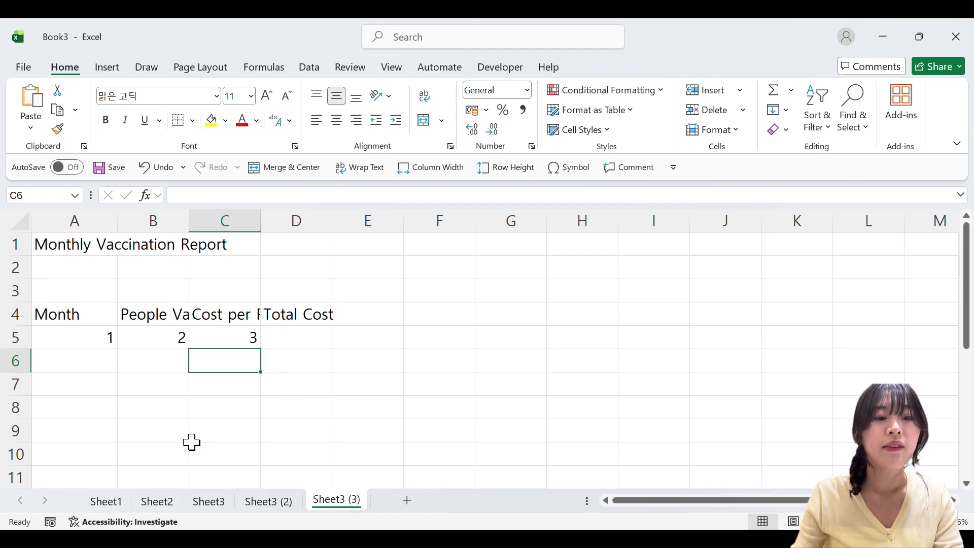
# Enter the values 1, 2 and 3 across cells A6, B6 and C6.
pyautogui.press('Left')
pyautogui.press('Left')
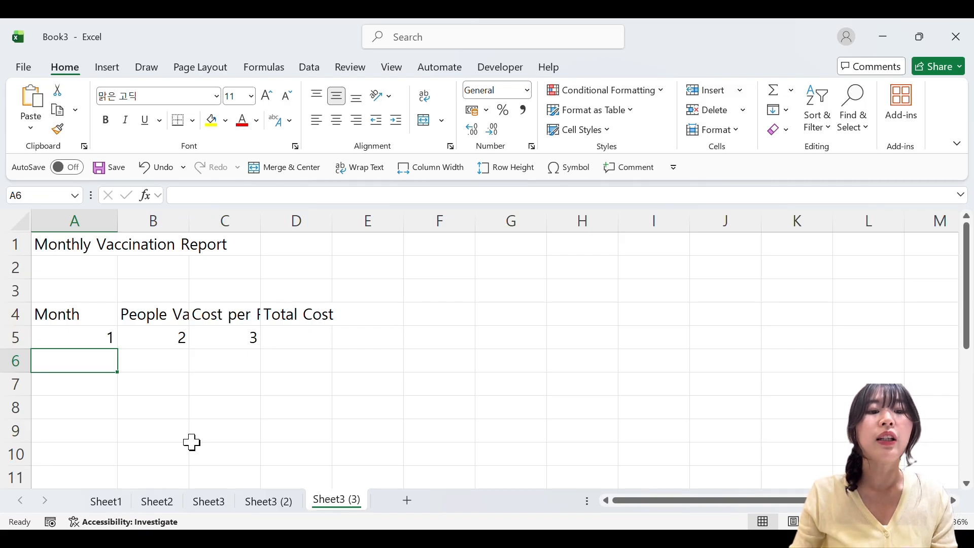
pyautogui.write('1')
pyautogui.press('Tab')
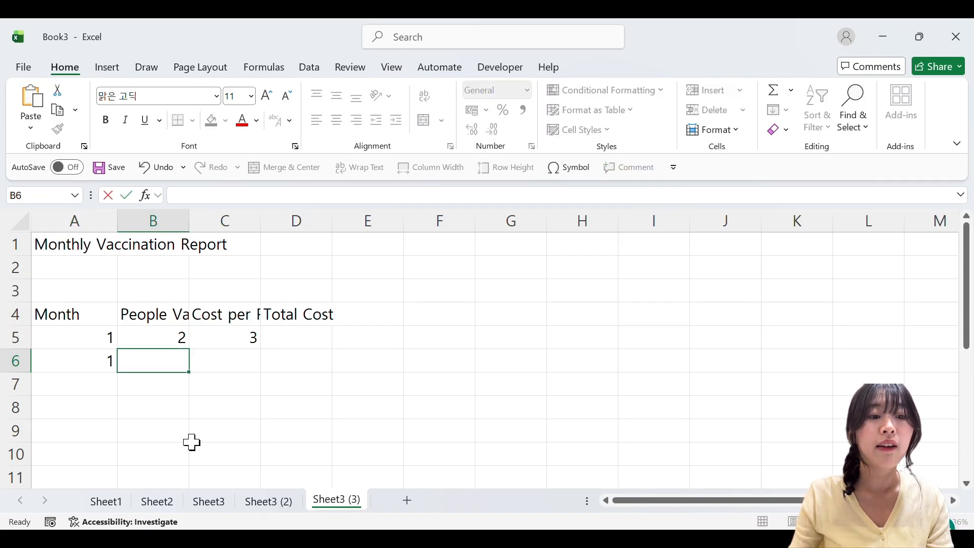
pyautogui.write('2')
pyautogui.press('Tab')
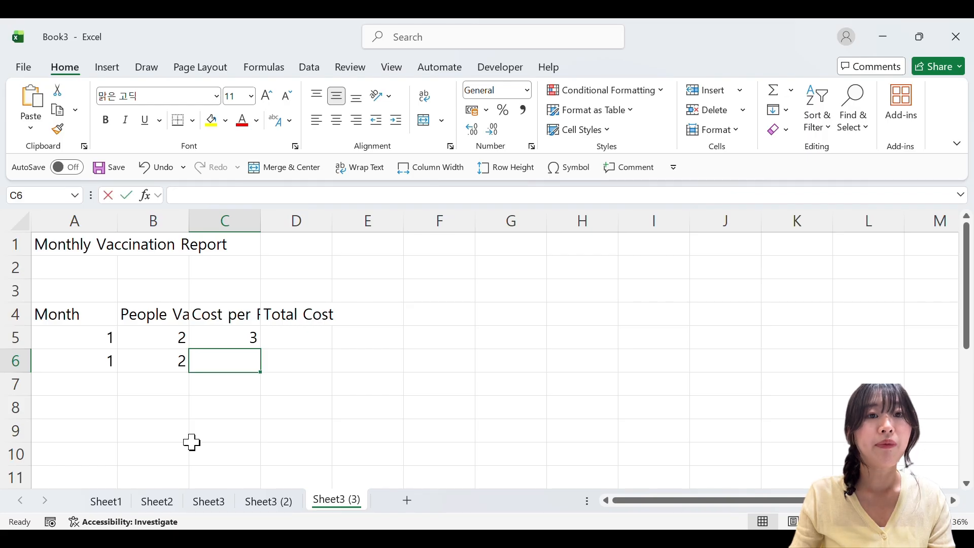
pyautogui.write('3')
pyautogui.press('Return')
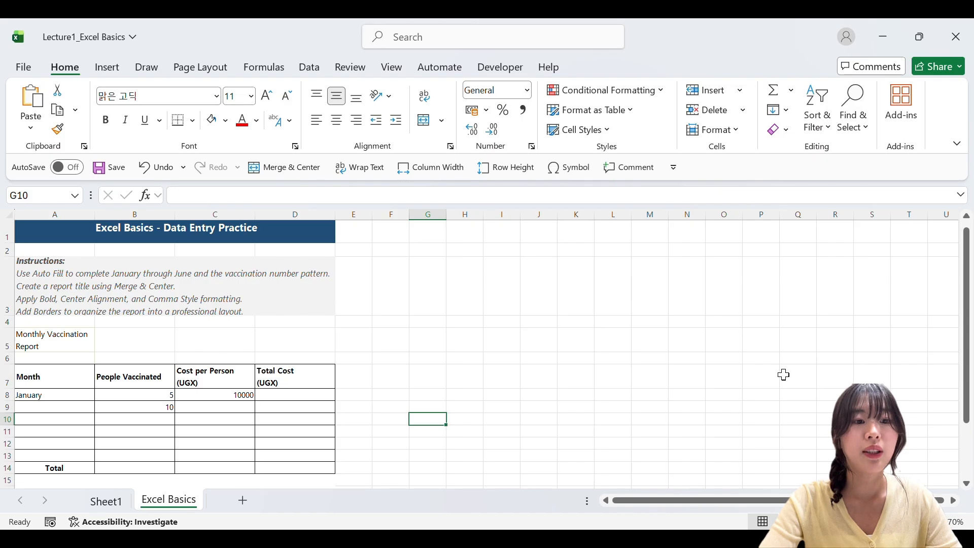
# Auto Fill the Month column of the Excel Basics sheet from January in A8 down to June in A13.
pyautogui.click(75, 396)
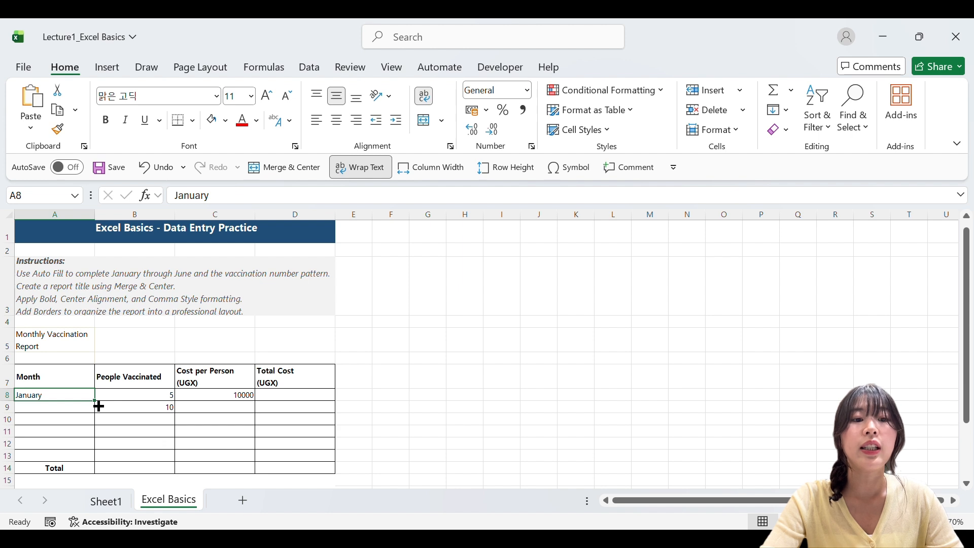
pyautogui.moveTo(99, 406); pyautogui.dragTo(85, 458)
pyautogui.click(445, 443)
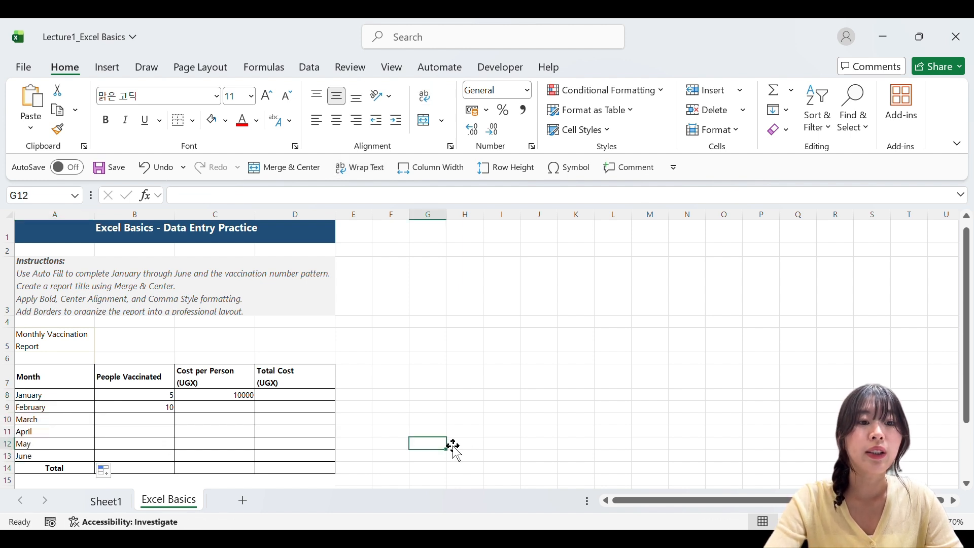
# Auto Fill the People Vaccinated column from the 5 and 10 pattern in B8:B9 down to June in B13.
pyautogui.click(171, 400)
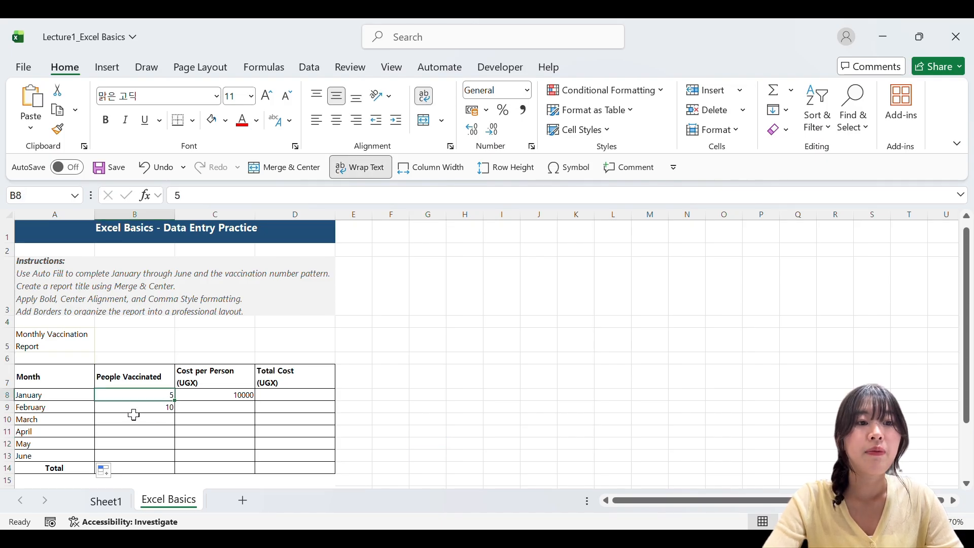
pyautogui.click(134, 410)
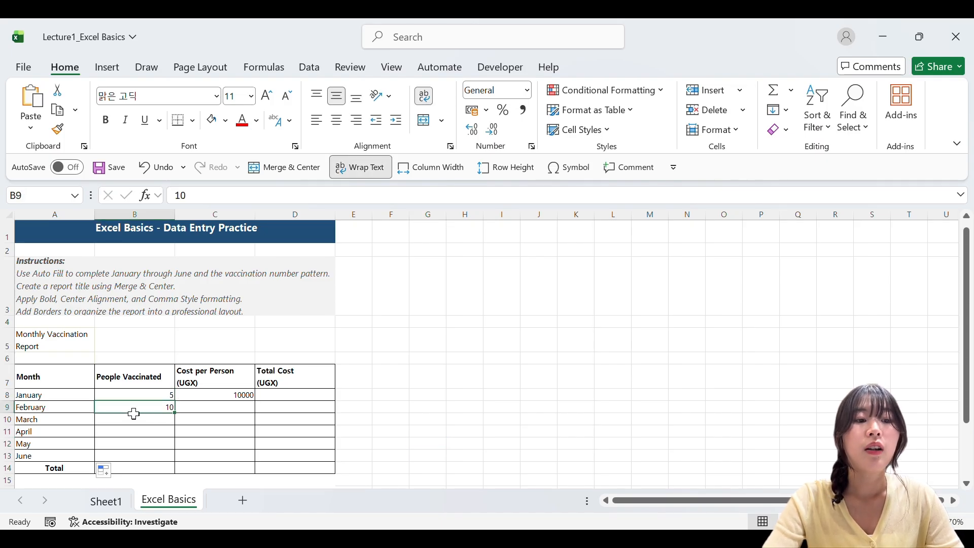
pyautogui.click(202, 399)
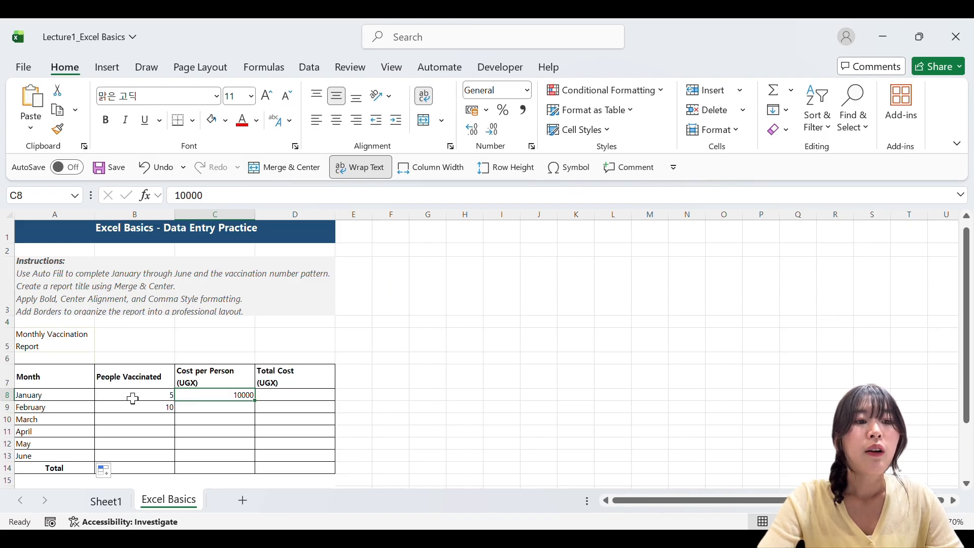
pyautogui.click(133, 398)
pyautogui.moveTo(133, 406); pyautogui.dragTo(136, 409)
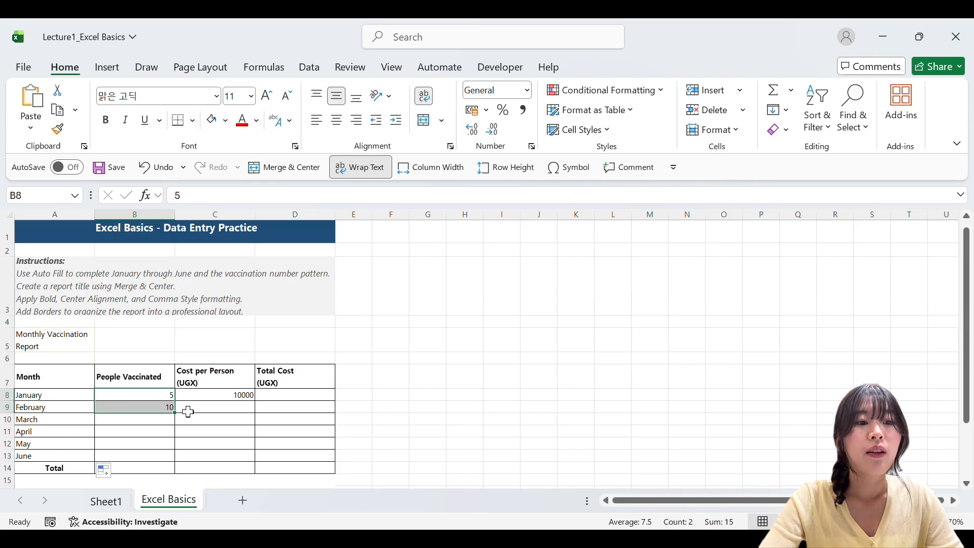
pyautogui.moveTo(180, 419); pyautogui.dragTo(181, 464)
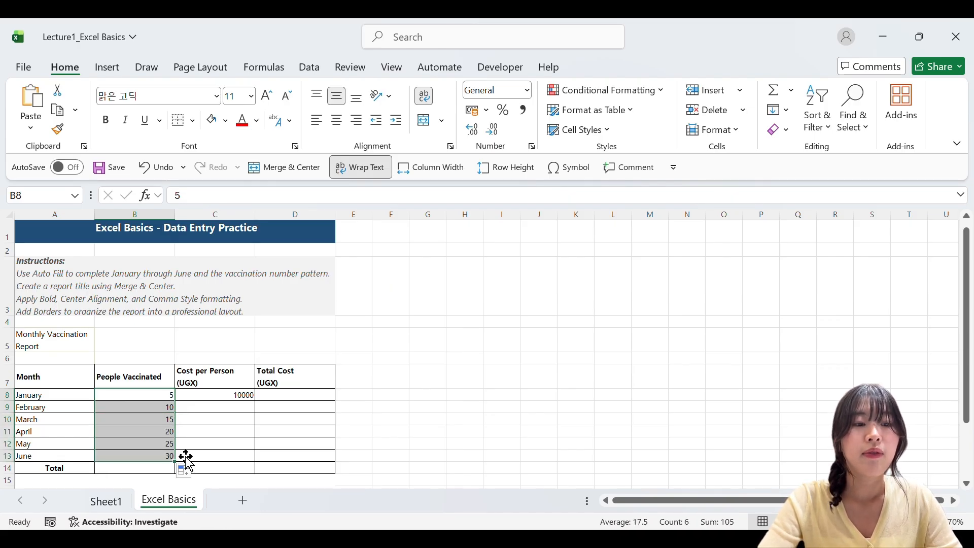
# Auto Fill the cost per person of 10000 from C8 down to June in C13.
pyautogui.click(212, 400)
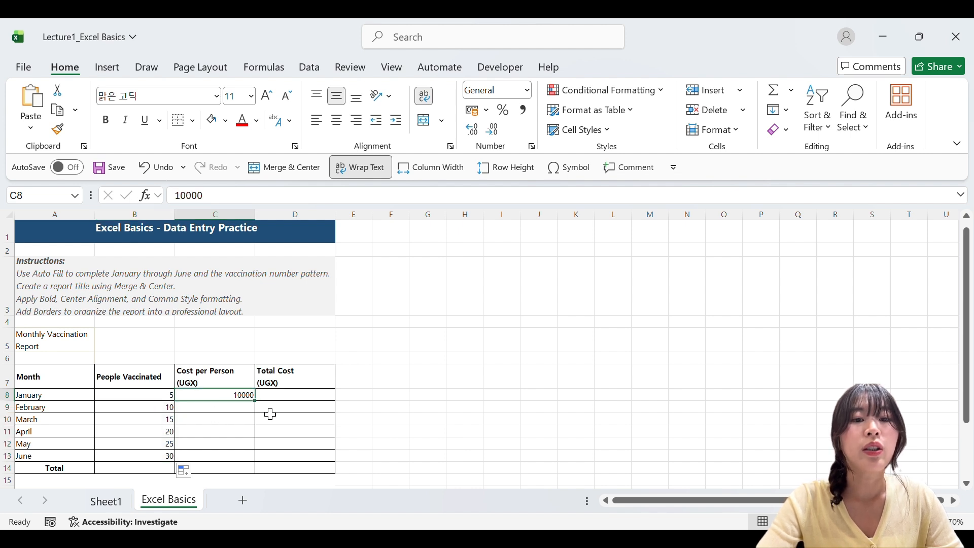
pyautogui.moveTo(255, 401); pyautogui.dragTo(257, 459)
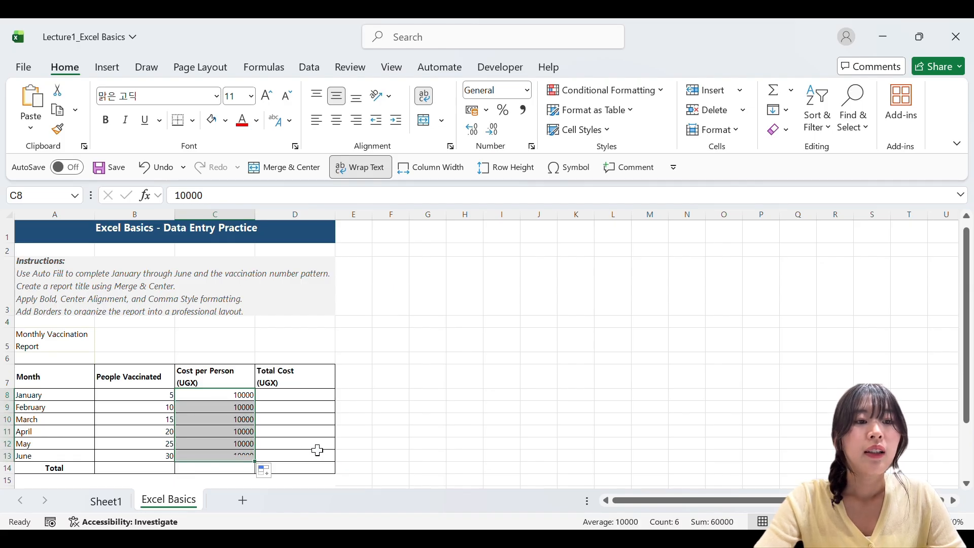
pyautogui.click(343, 446)
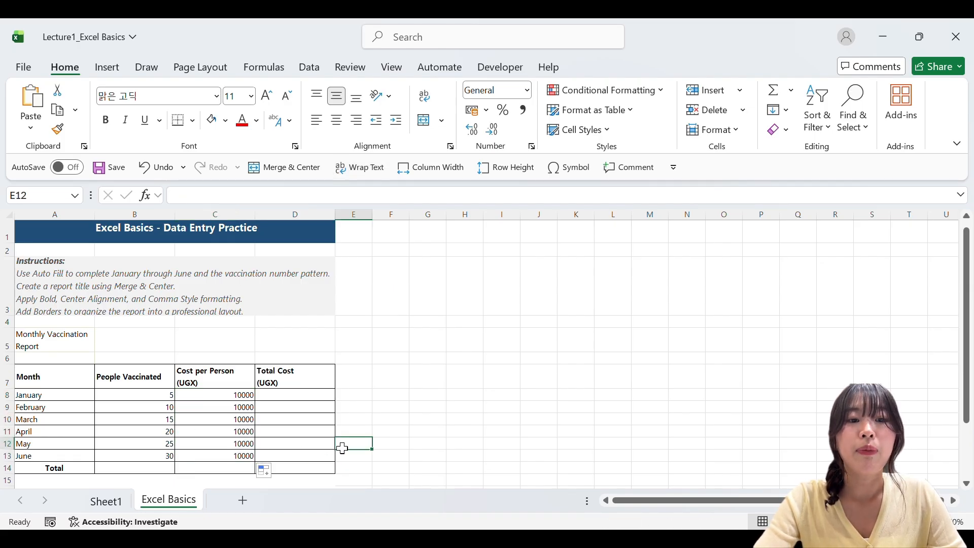
# Calculate January's total cost in D8 with the formula =B8*C8 and fill it down to June in D13.
pyautogui.click(309, 399)
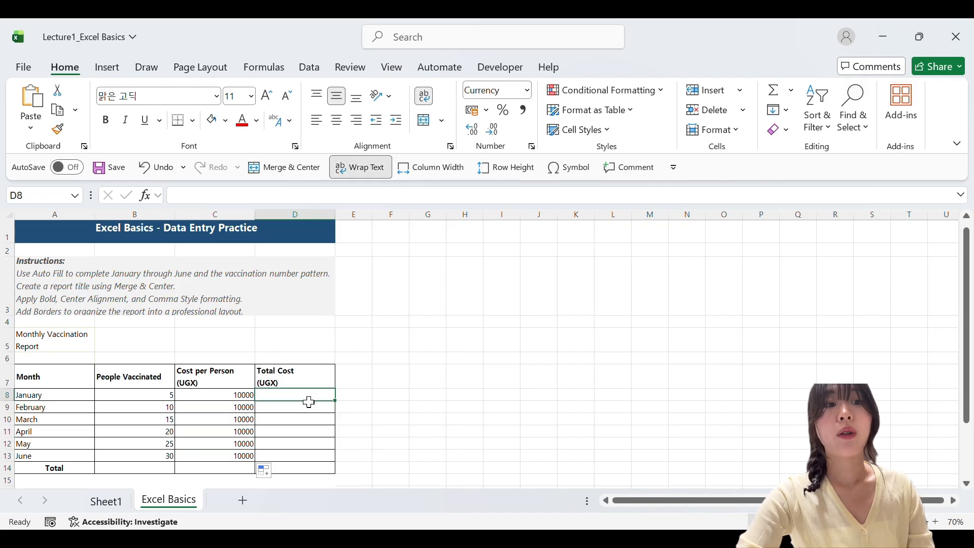
pyautogui.click(171, 398)
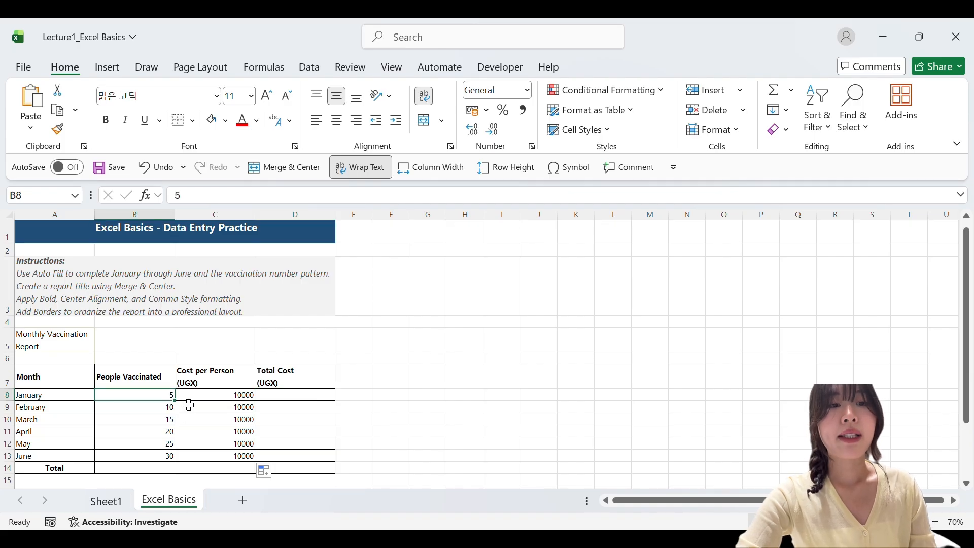
pyautogui.click(217, 407)
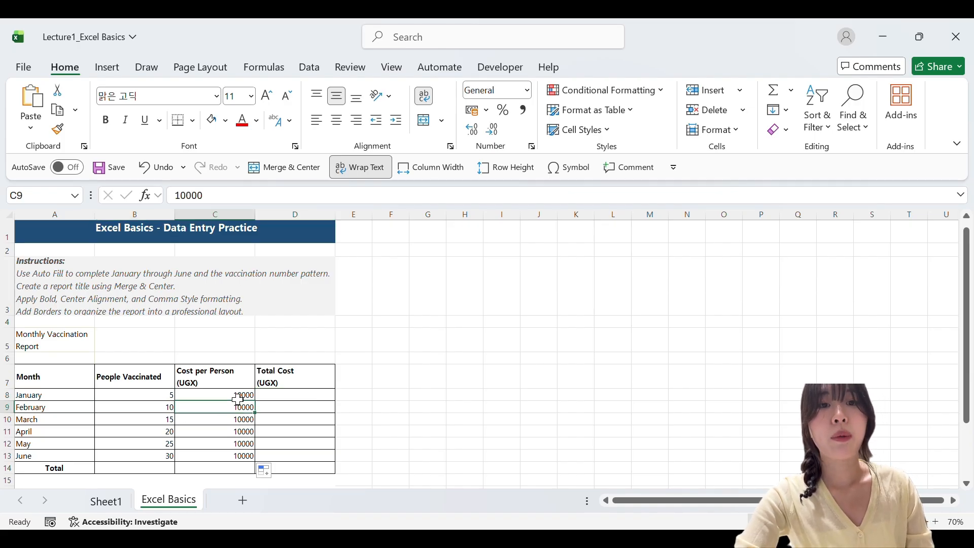
pyautogui.click(238, 397)
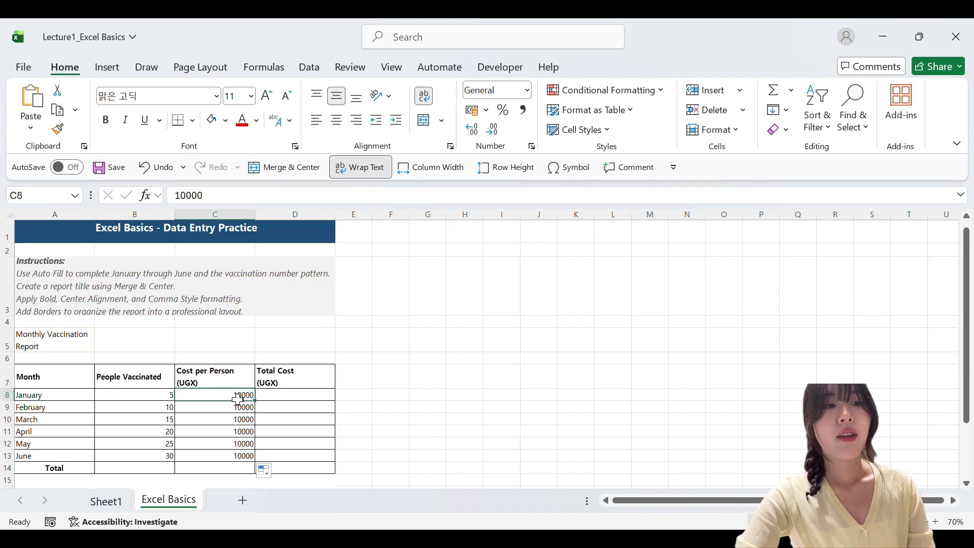
pyautogui.click(306, 398)
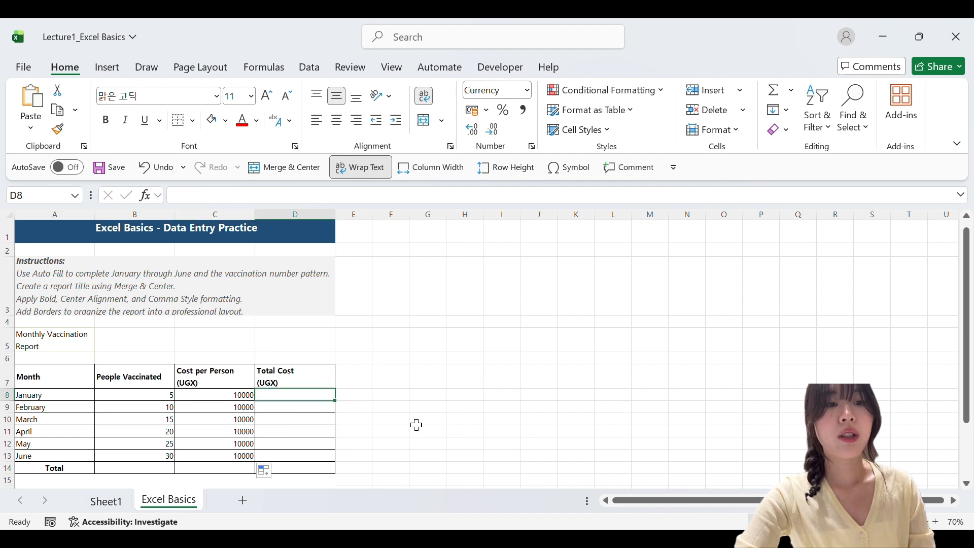
pyautogui.write('=')
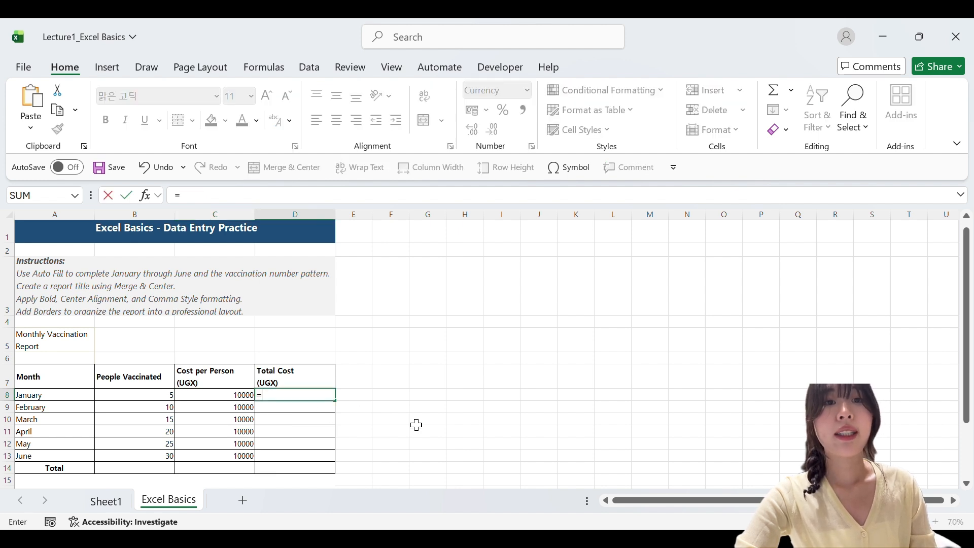
pyautogui.click(172, 397)
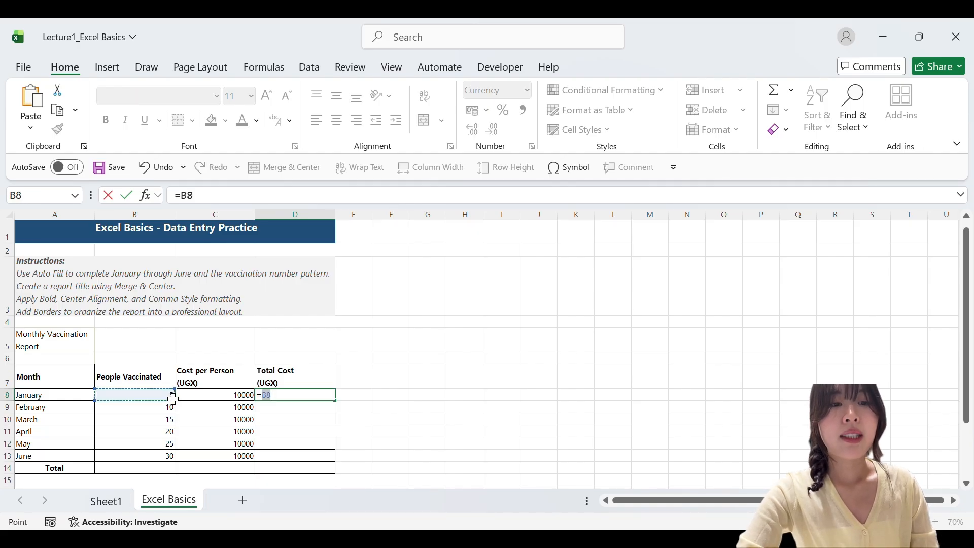
pyautogui.write('*')
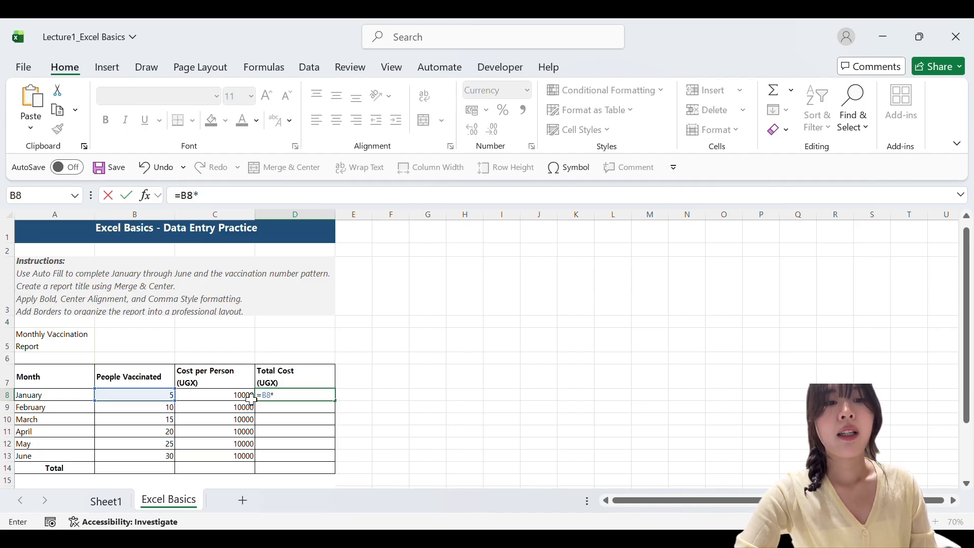
pyautogui.click(251, 399)
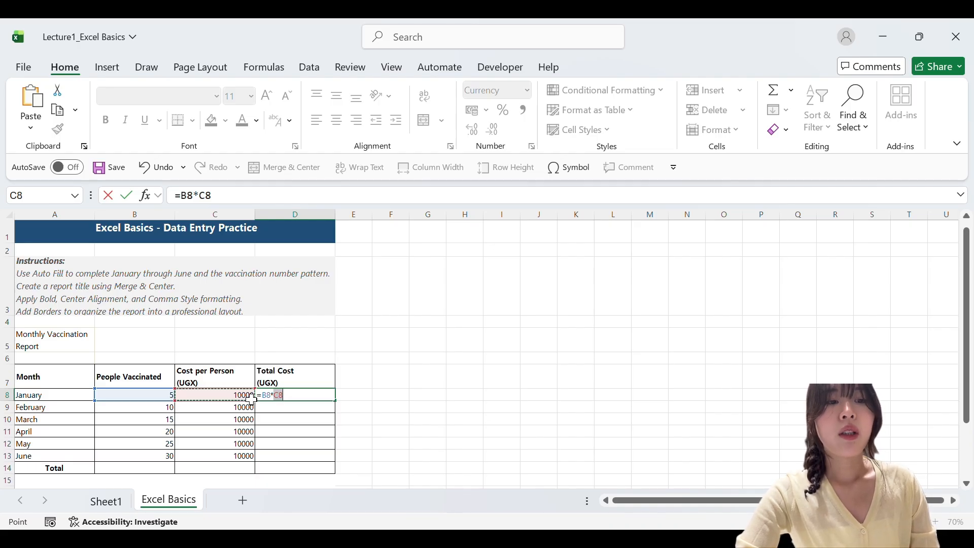
pyautogui.press('Return')
pyautogui.click(276, 399)
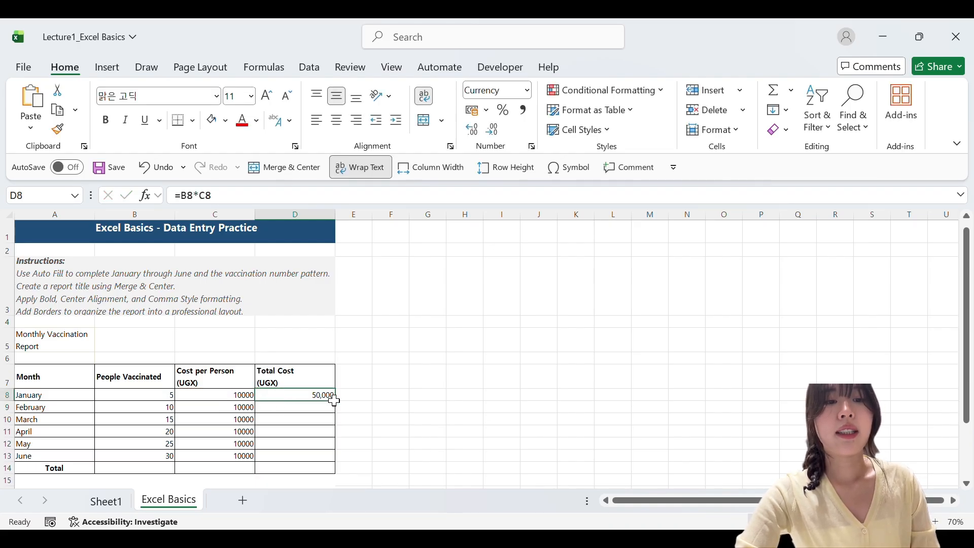
pyautogui.moveTo(335, 401); pyautogui.dragTo(332, 468)
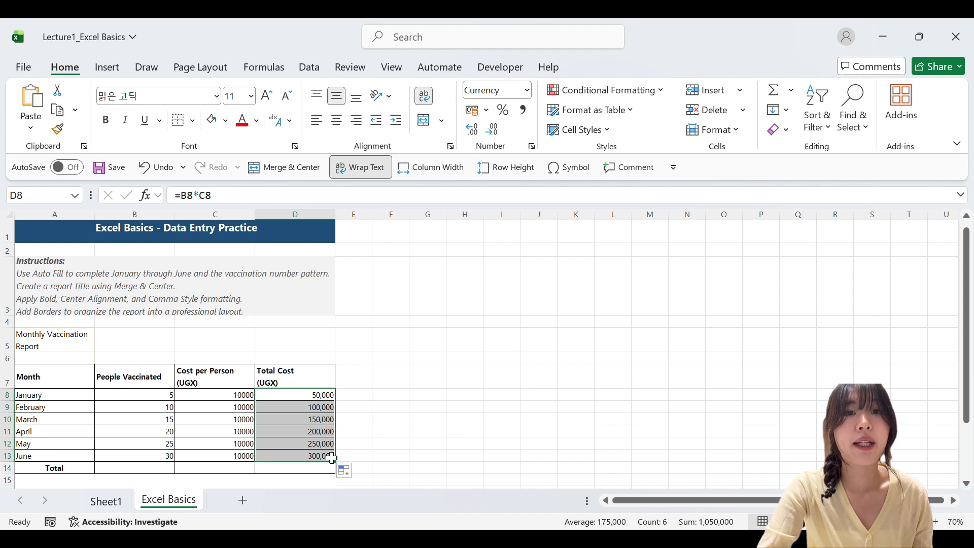
# Center the table headers in A7:D7 horizontally.
pyautogui.click(158, 406)
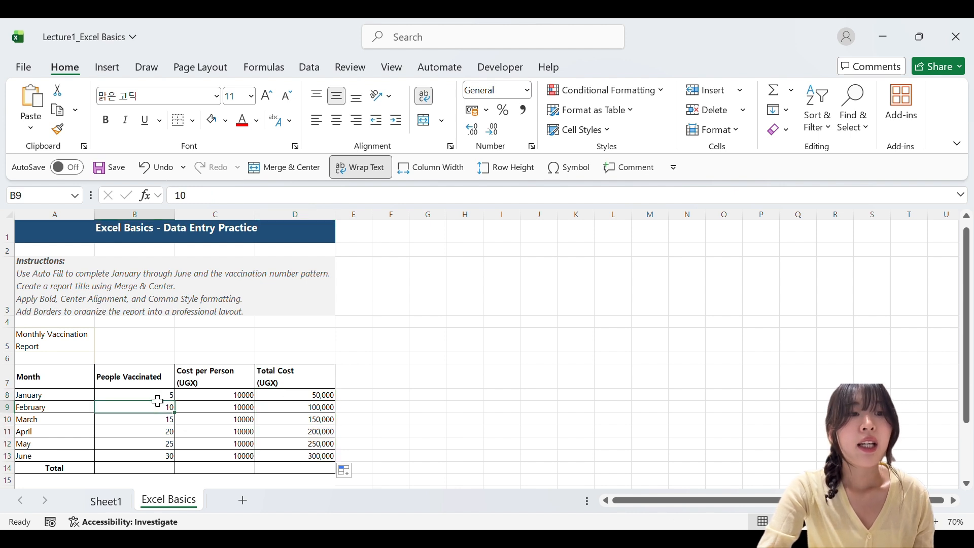
pyautogui.click(160, 378)
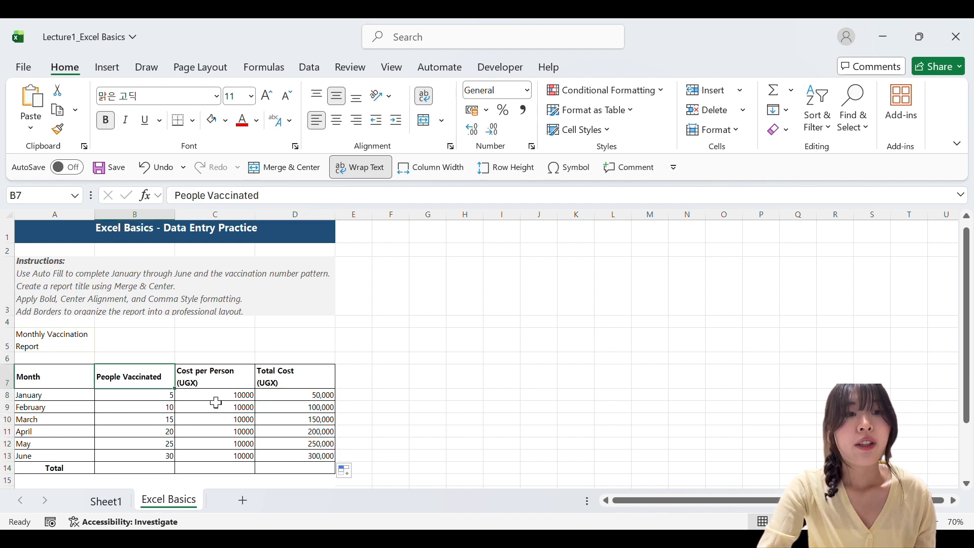
pyautogui.moveTo(216, 403); pyautogui.dragTo(217, 444)
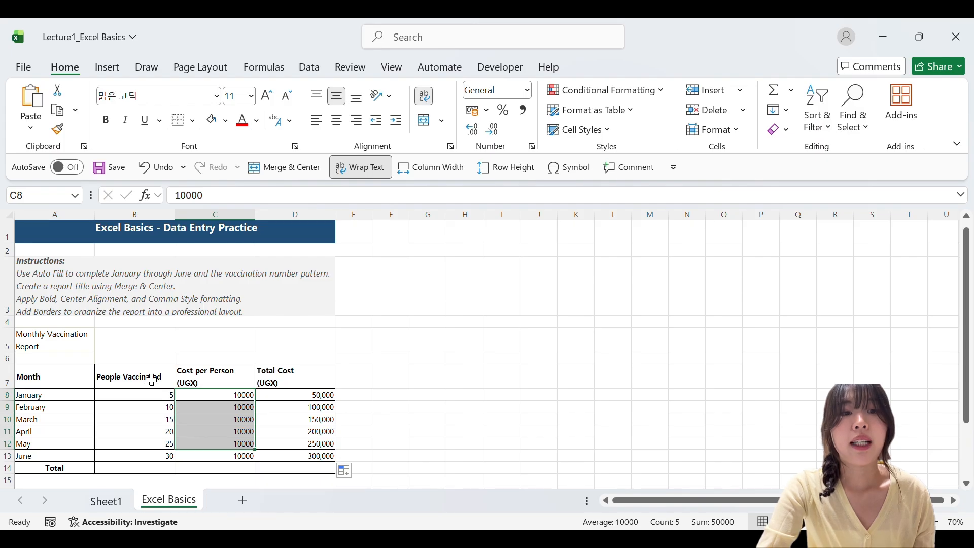
pyautogui.click(131, 375)
pyautogui.moveTo(70, 376); pyautogui.dragTo(266, 381)
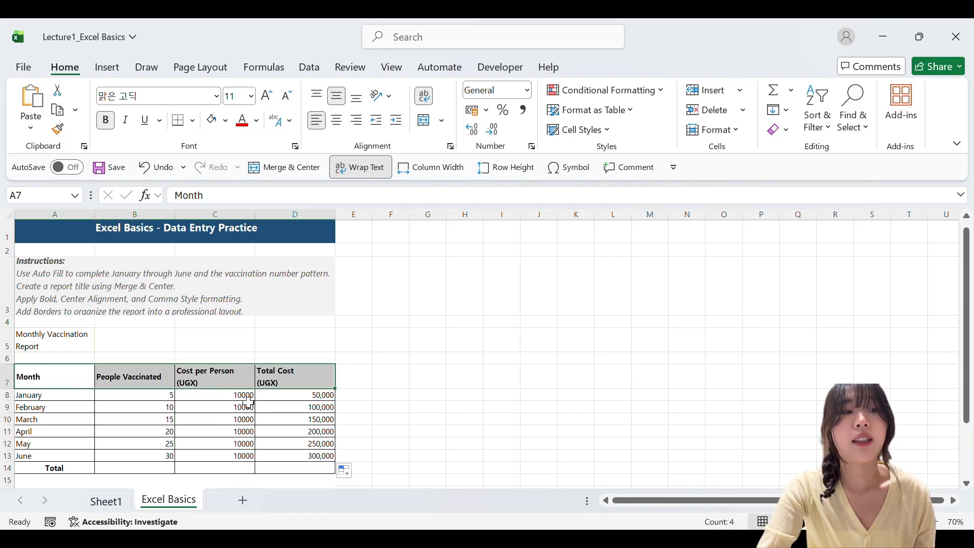
pyautogui.click(184, 421)
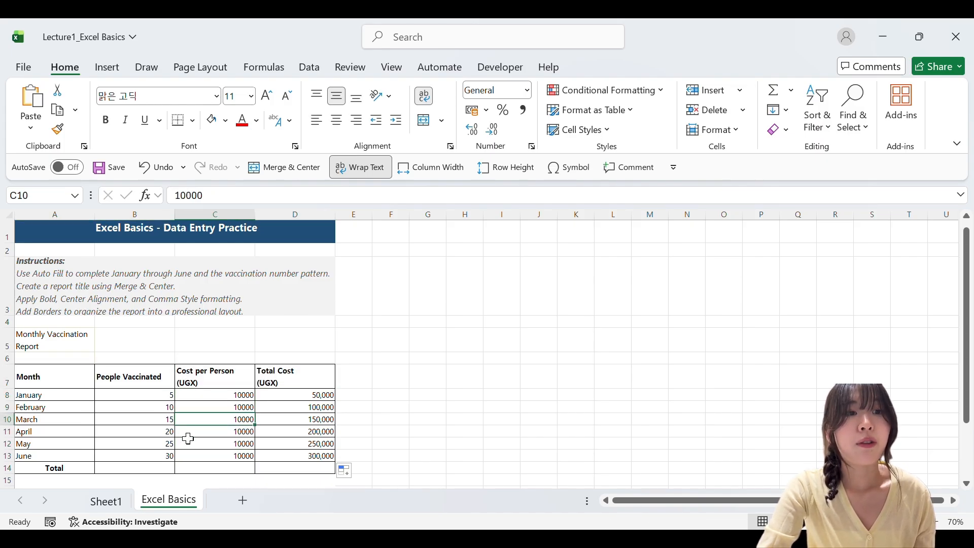
pyautogui.moveTo(67, 377); pyautogui.dragTo(280, 373)
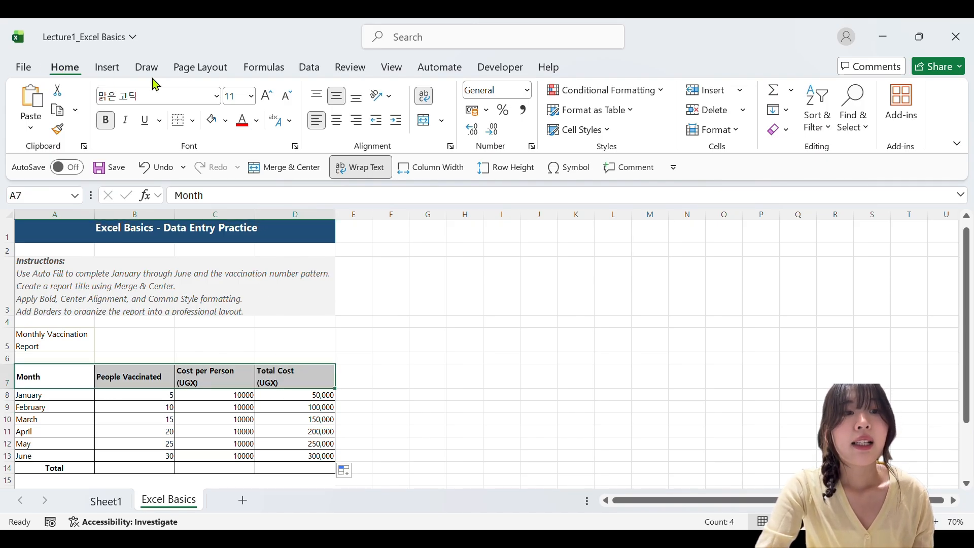
pyautogui.click(337, 122)
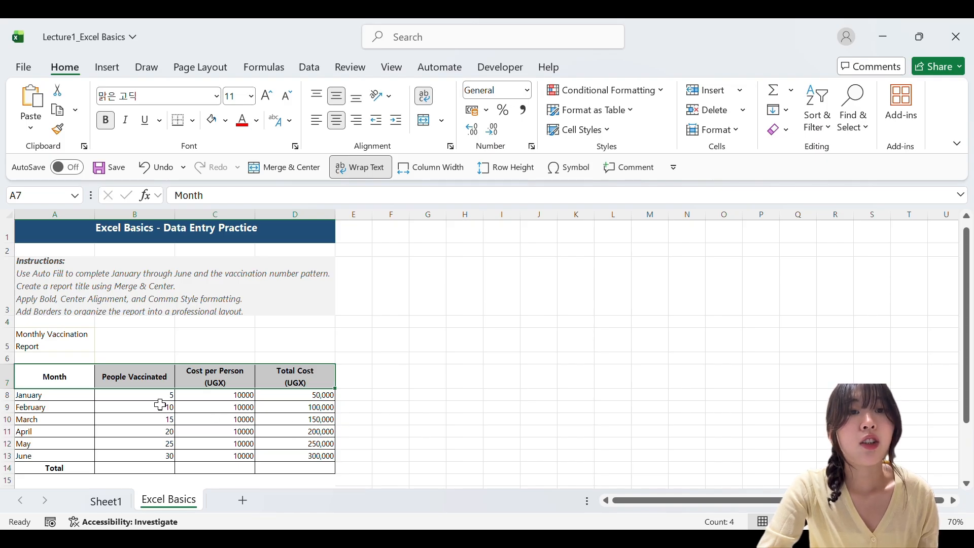
# Apply Comma Style to the figures in B8:D13.
pyautogui.moveTo(160, 399); pyautogui.dragTo(314, 463)
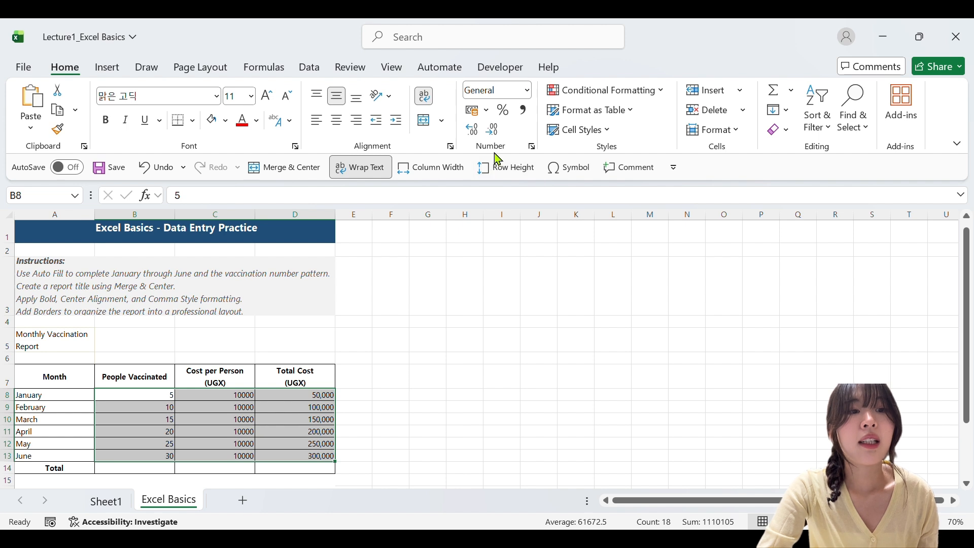
pyautogui.click(524, 110)
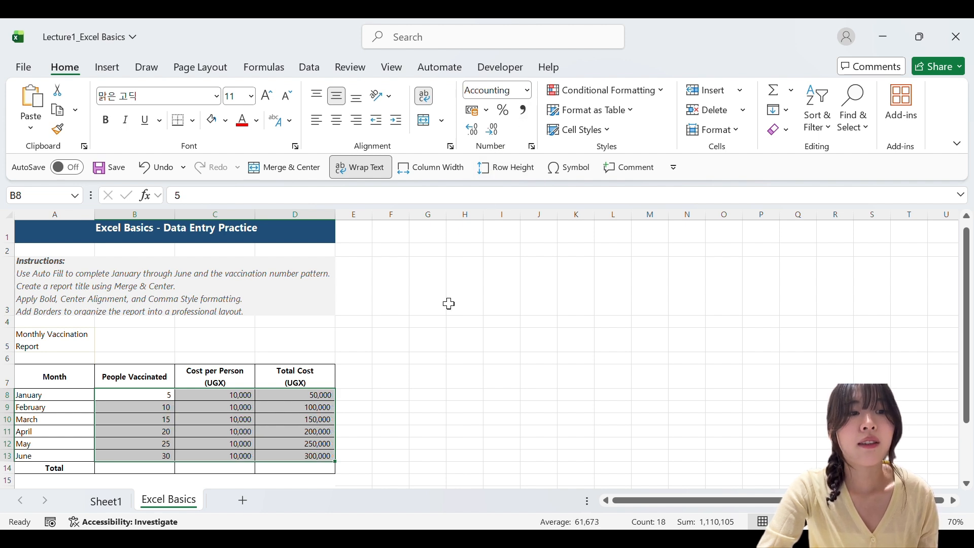
pyautogui.click(370, 359)
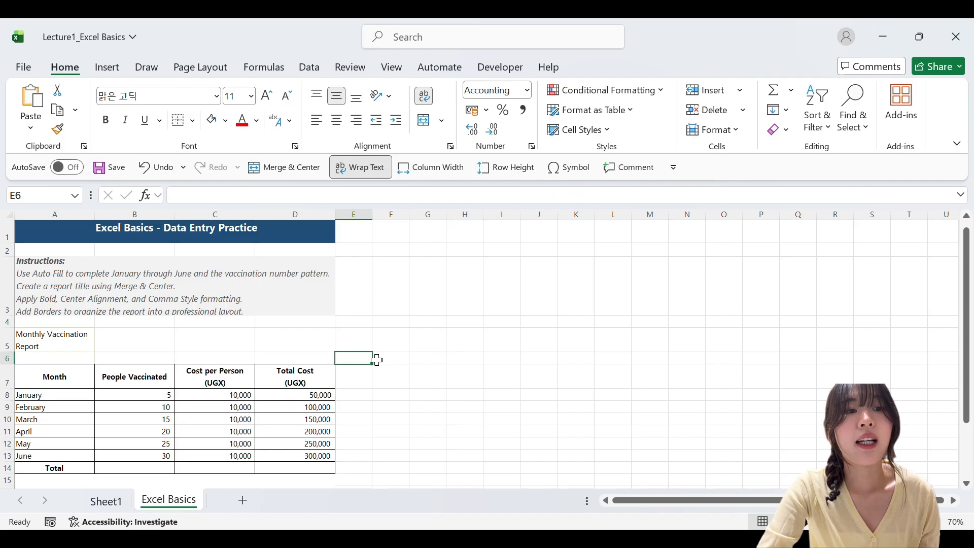
# Merge and center the Monthly Vaccination Report title across A5:D5.
pyautogui.click(321, 449)
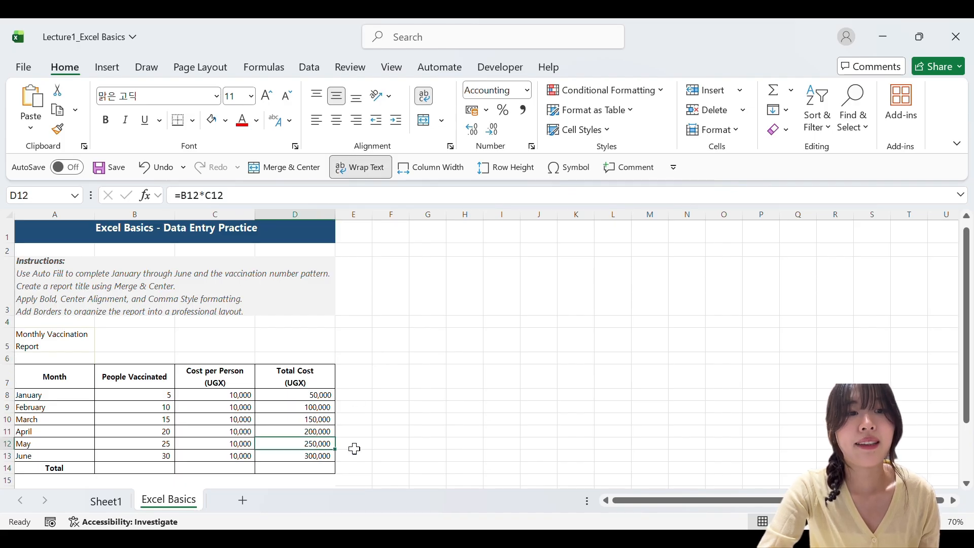
pyautogui.moveTo(56, 339); pyautogui.dragTo(274, 337)
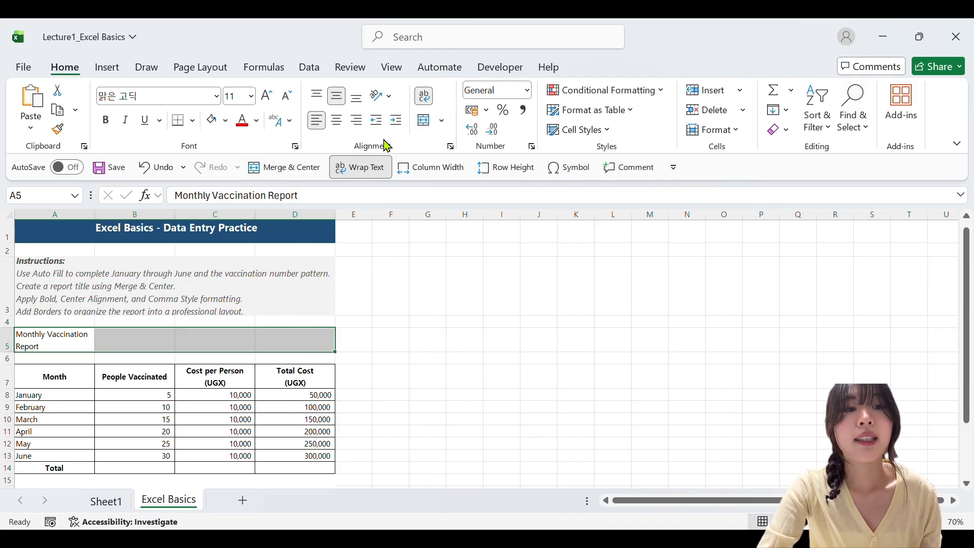
pyautogui.click(424, 121)
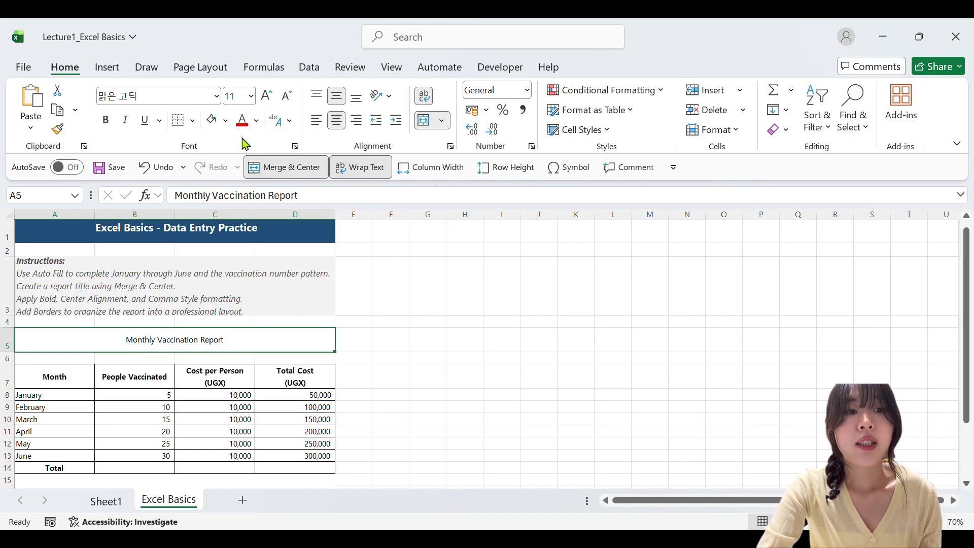
# Format the Monthly Vaccination Report title with a black fill and bold white text.
pyautogui.click(227, 121)
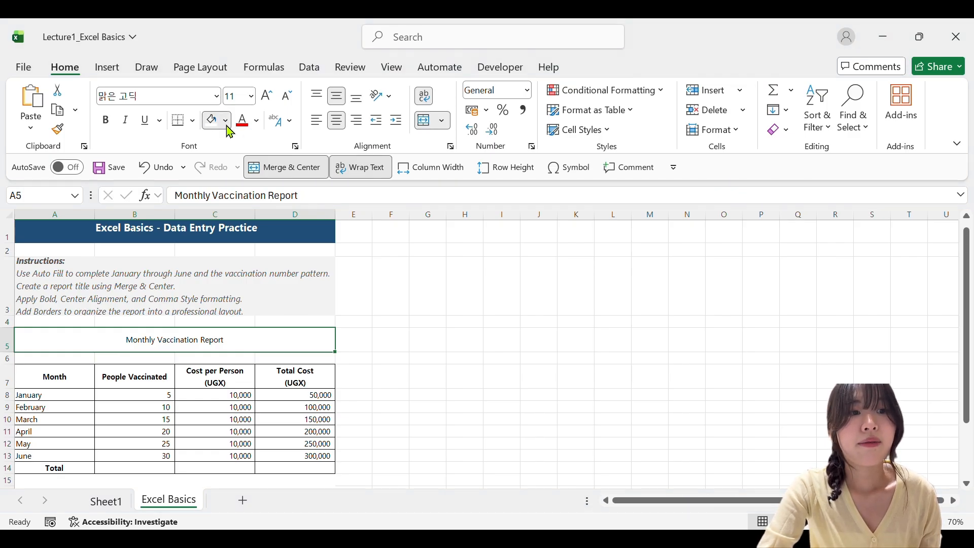
pyautogui.click(237, 199)
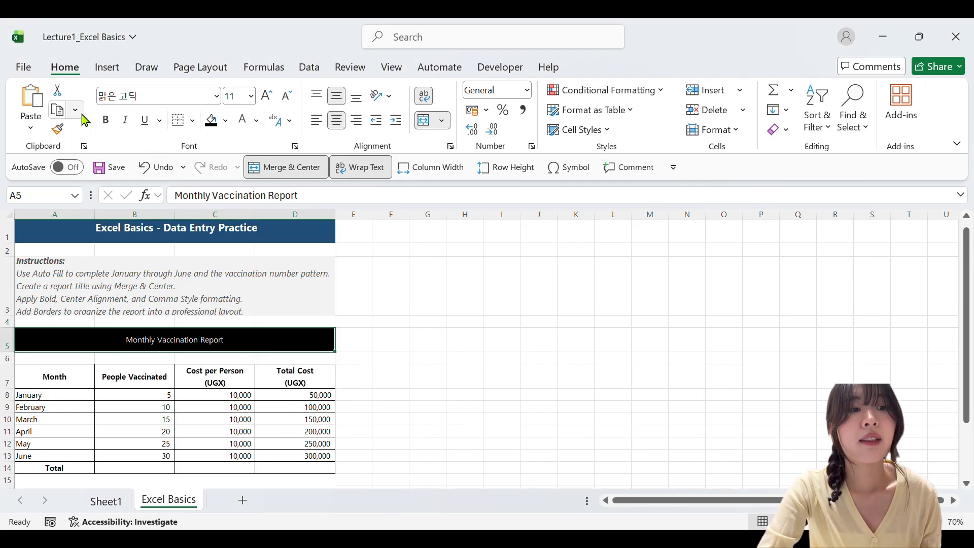
pyautogui.click(105, 122)
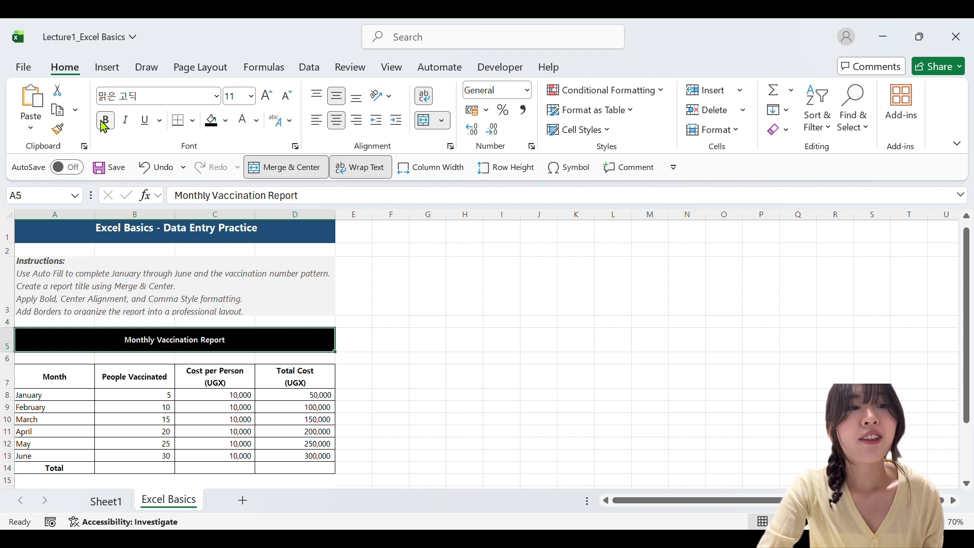
# Toggle bold off and back on for the table headers in A7:D7.
pyautogui.click(47, 381)
pyautogui.moveTo(111, 374); pyautogui.dragTo(316, 373)
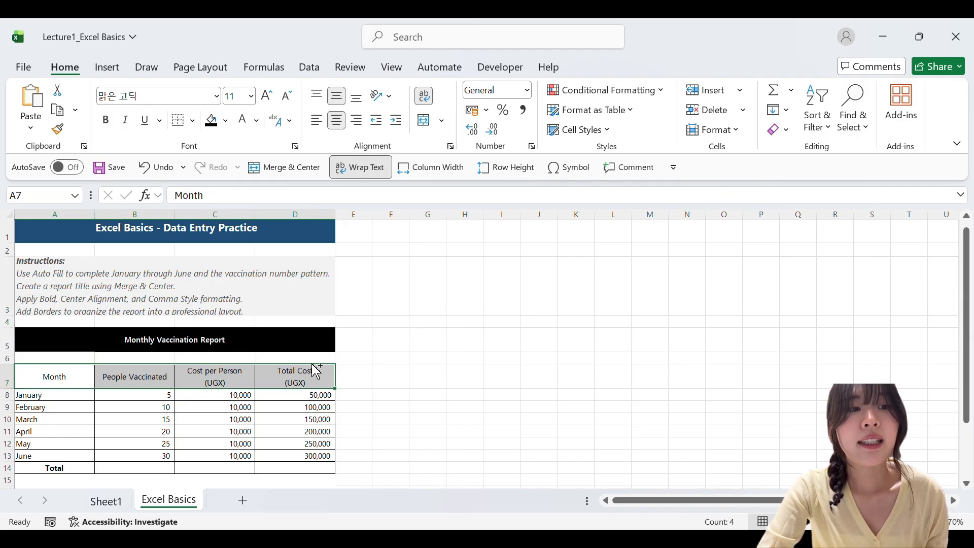
pyautogui.click(239, 443)
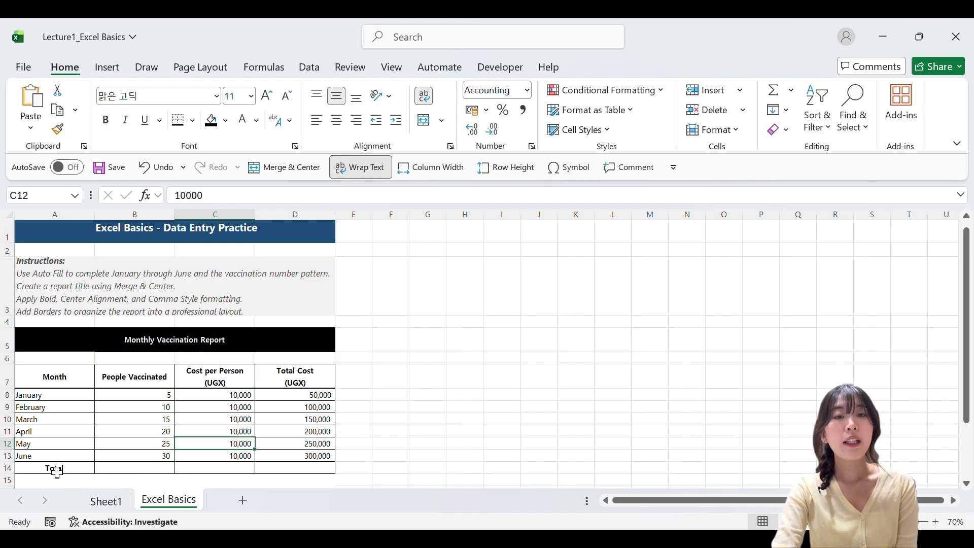
# Merge and center the Total label across A14:C14.
pyautogui.click(79, 473)
pyautogui.moveTo(79, 474); pyautogui.dragTo(231, 472)
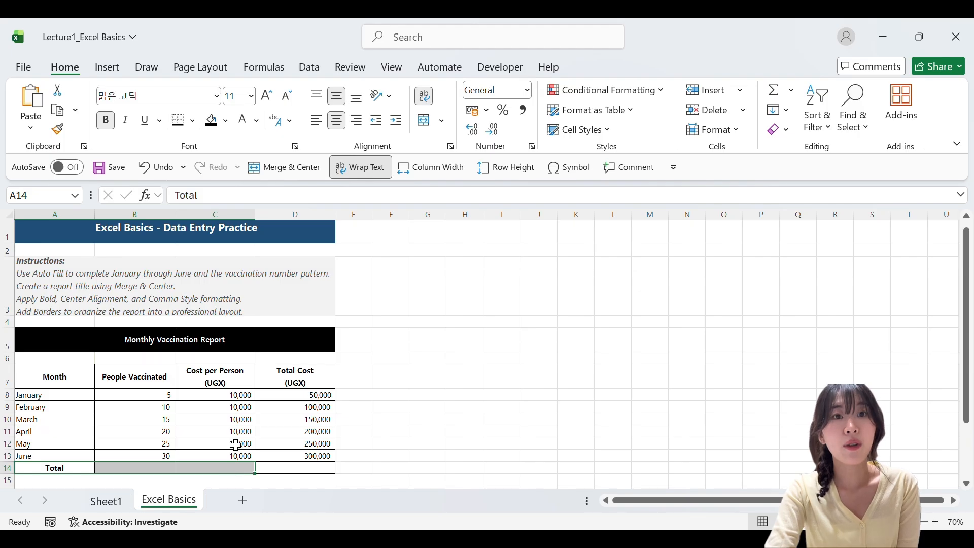
pyautogui.click(277, 169)
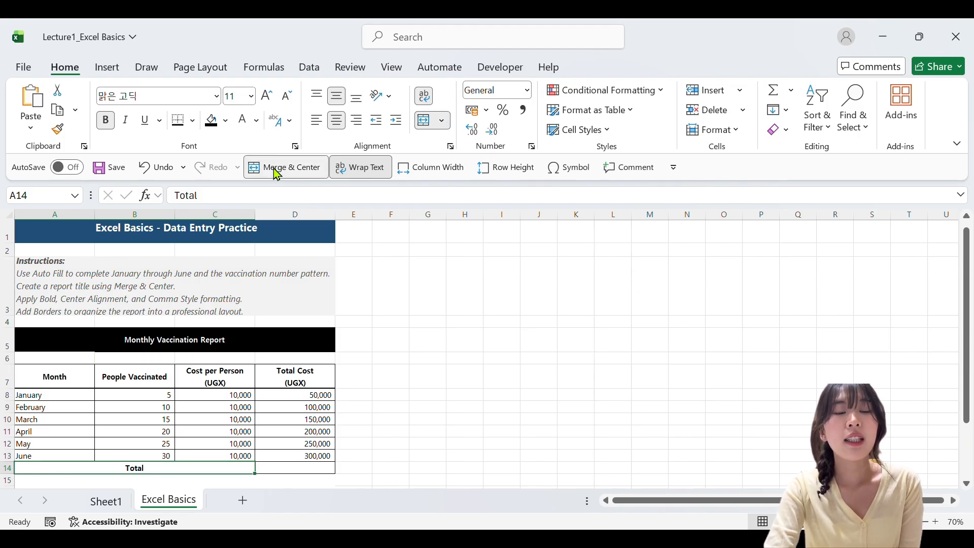
# Sum the total costs in D8:D13 with AutoSum in cell D14.
pyautogui.click(321, 472)
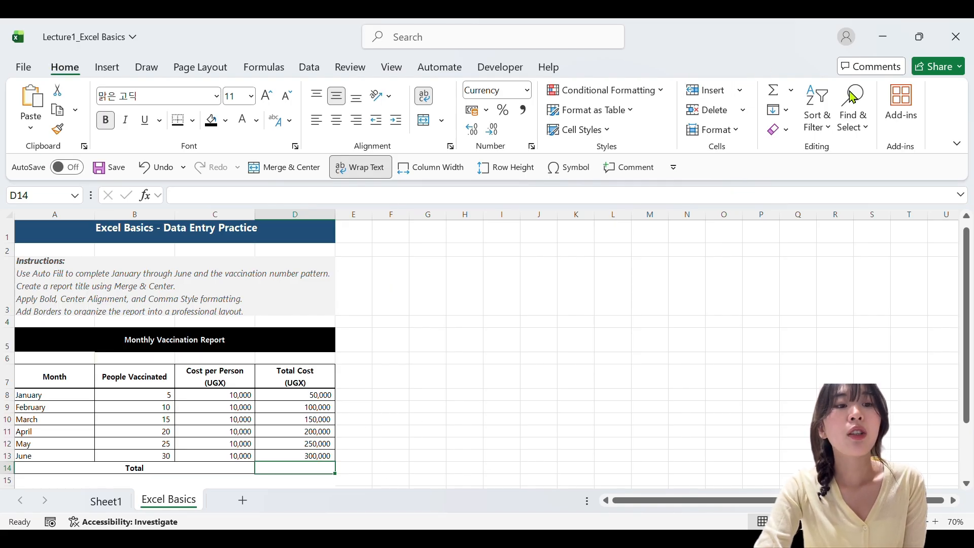
pyautogui.click(777, 91)
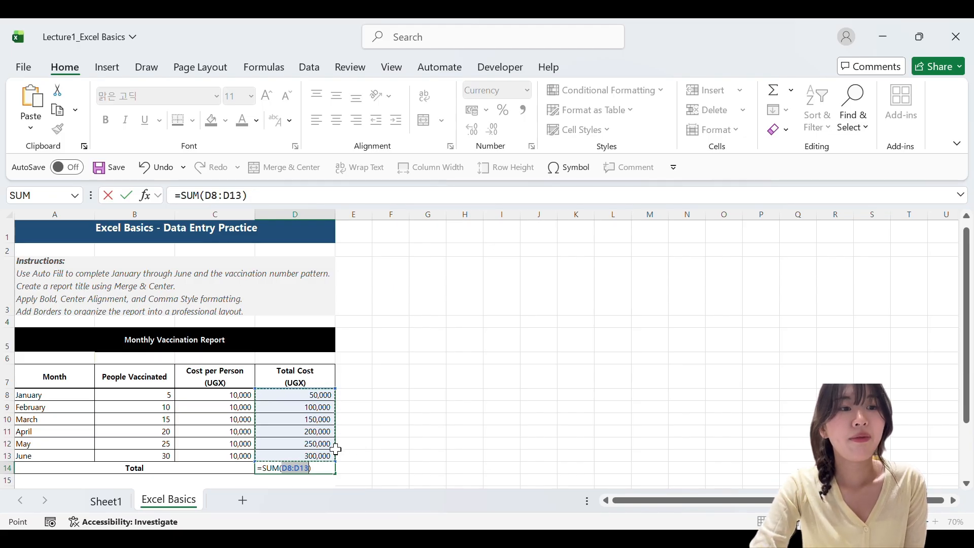
pyautogui.press('Return')
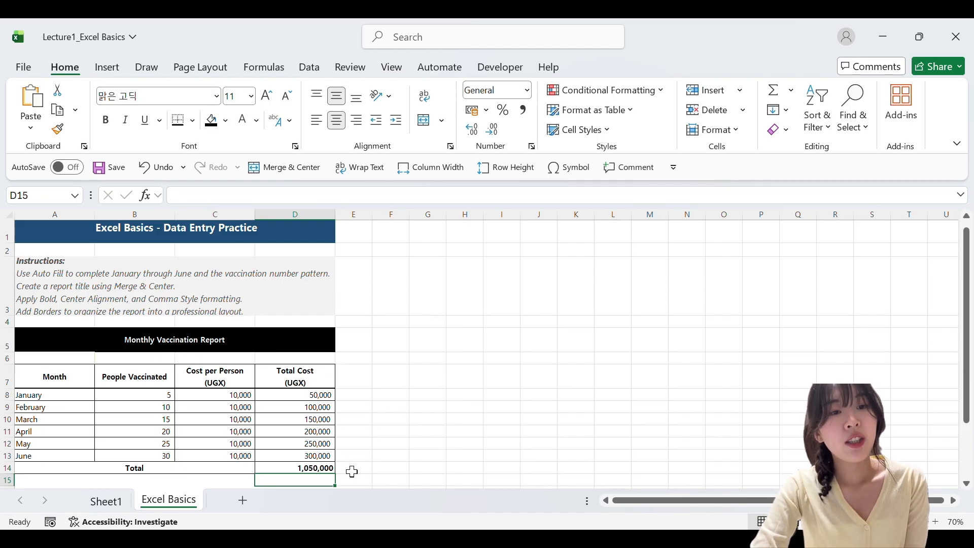
# Toggle bold off and back on for the Total row in A14:D14, then deselect the row.
pyautogui.moveTo(187, 474); pyautogui.dragTo(290, 475)
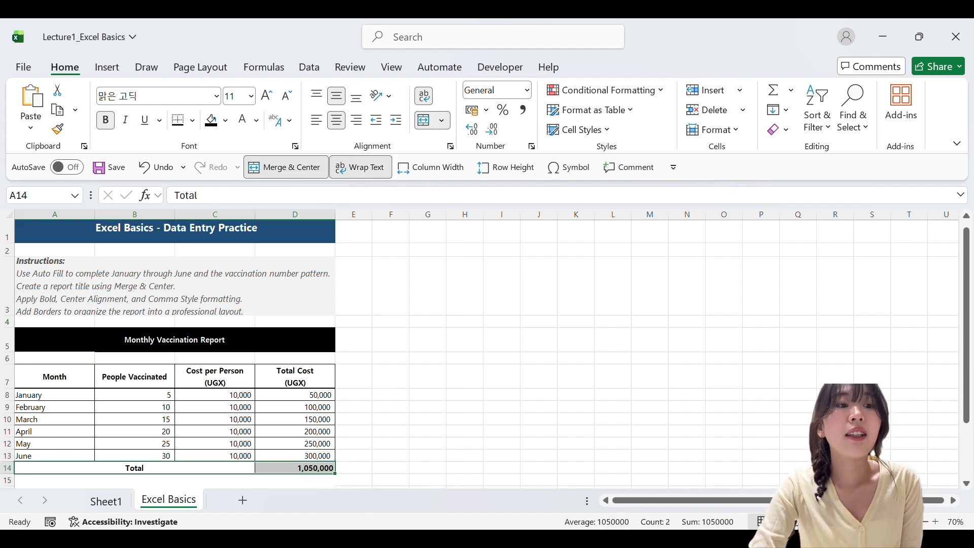
pyautogui.hotkey('ctrl', 'b')
pyautogui.hotkey('ctrl', 'b')
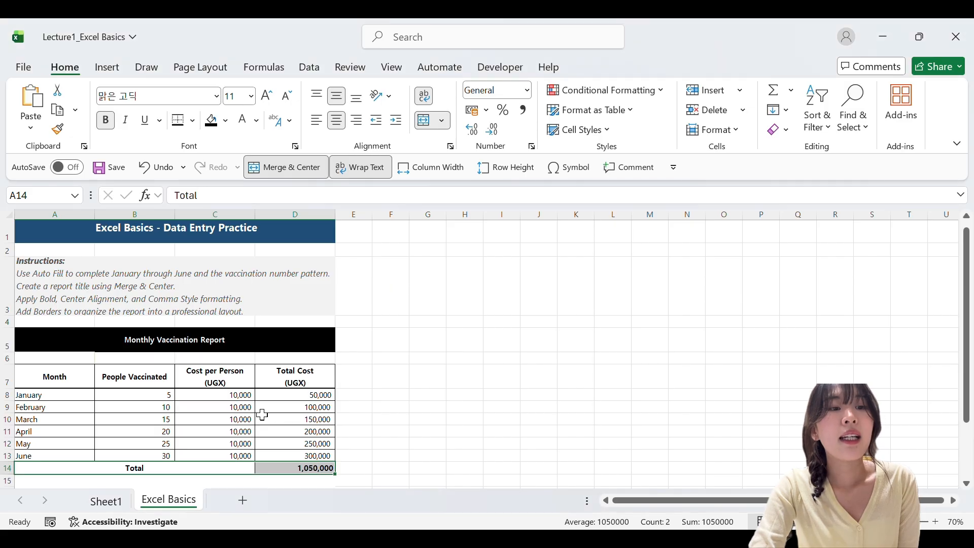
pyautogui.click(475, 419)
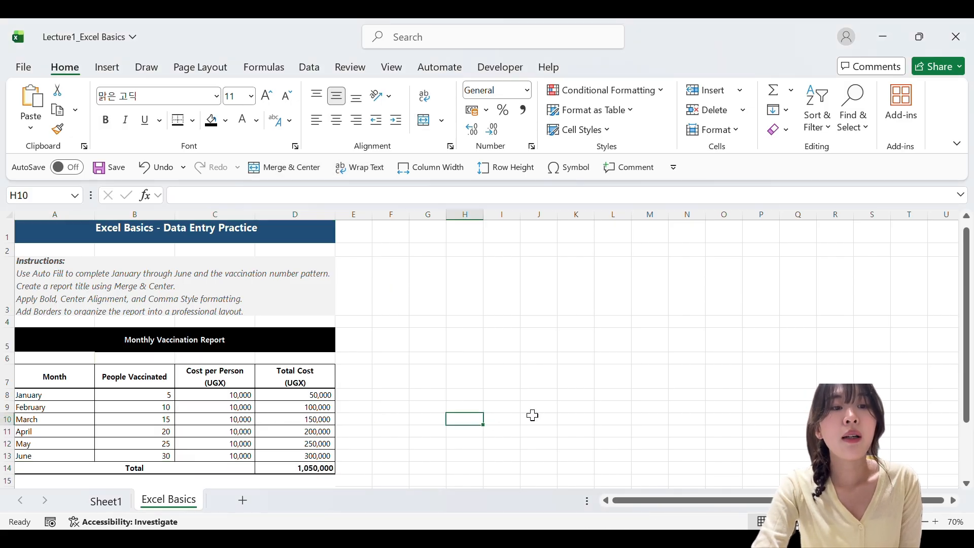